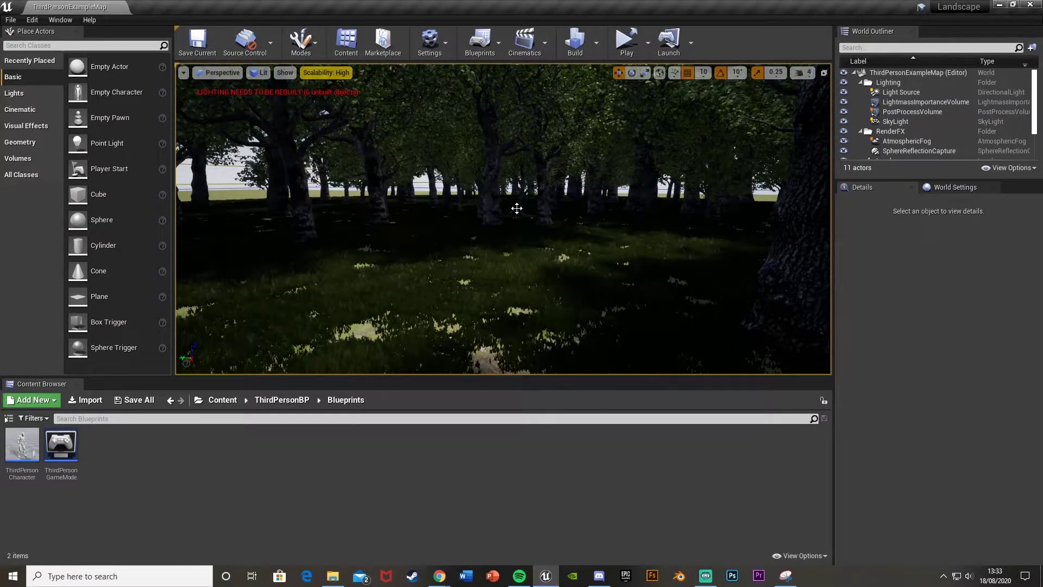
{"action": "right_click_drag", "start_coordinate": [517, 209], "coordinate": [494, 212]}
{"action": "key", "text": "w"}
{"action": "key", "text": "w"}
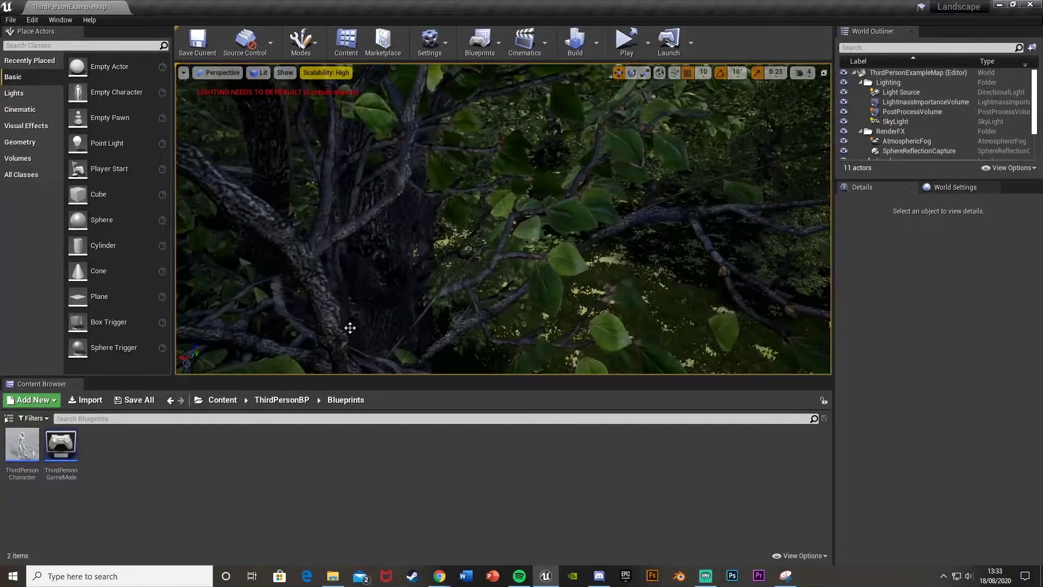
Create a new folder named SFX in the root Content folder.
{"action": "left_click", "coordinate": [223, 403]}
{"action": "right_click", "coordinate": [336, 493]}
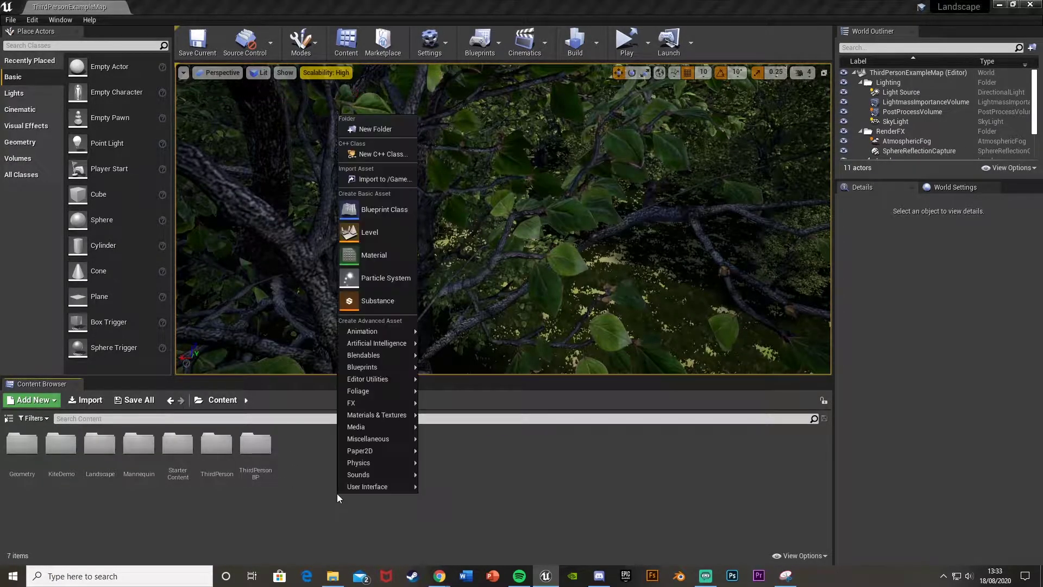
{"action": "left_click", "coordinate": [377, 132]}
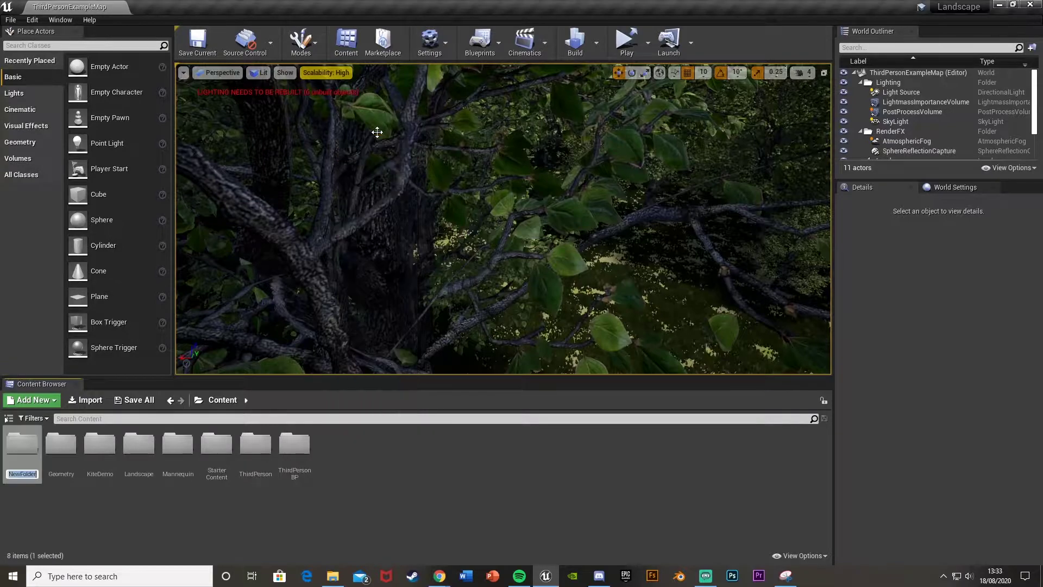
{"action": "type", "text": "SFX"}
{"action": "key", "text": "Return"}
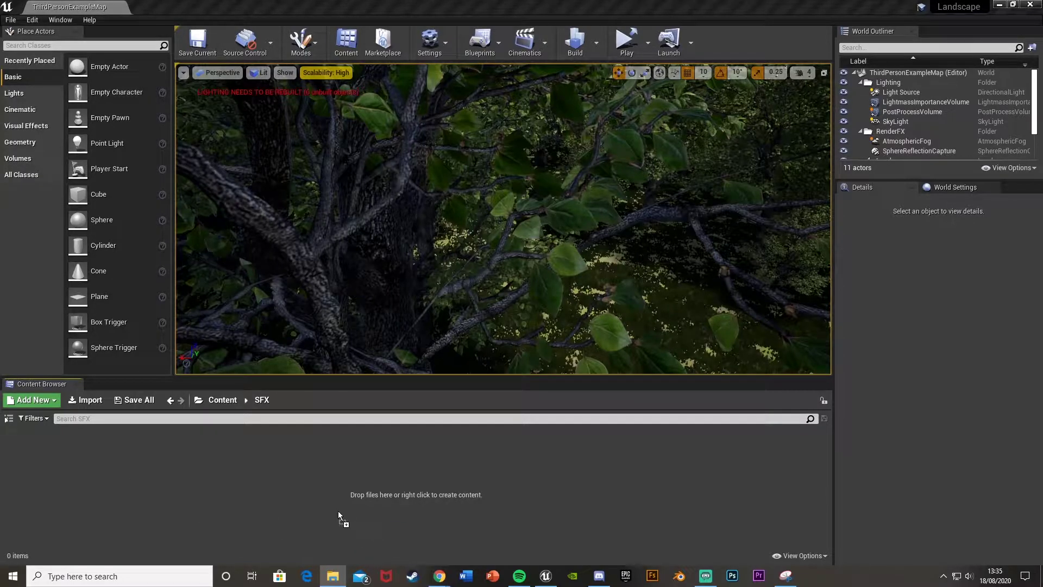
Import the Owl_Hooting sound and the three Stick_Snapping sounds into the SFX folder.
{"action": "left_click_drag", "start_coordinate": [338, 510], "coordinate": [338, 510]}
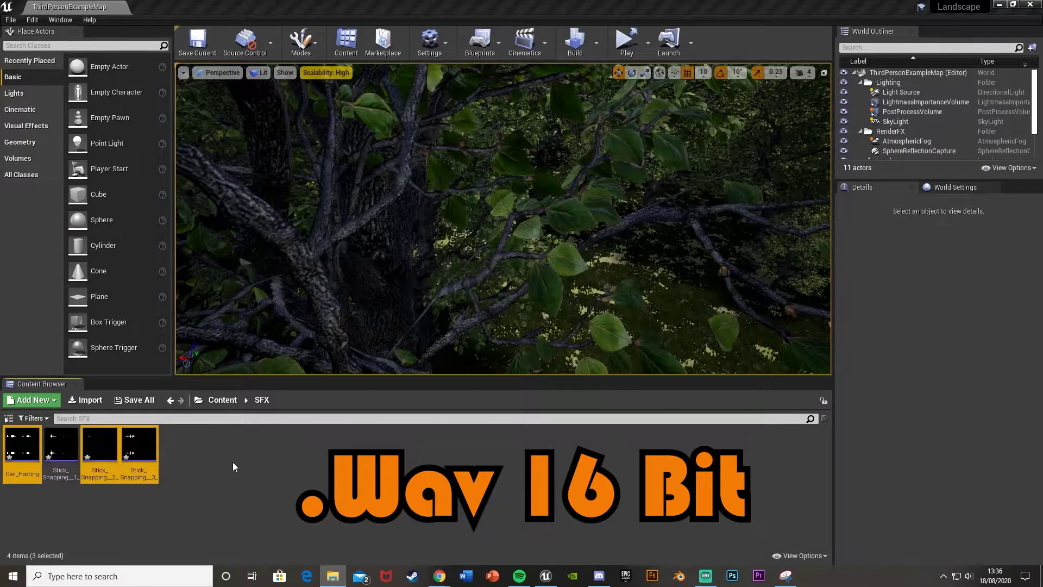
{"action": "left_click", "coordinate": [207, 537]}
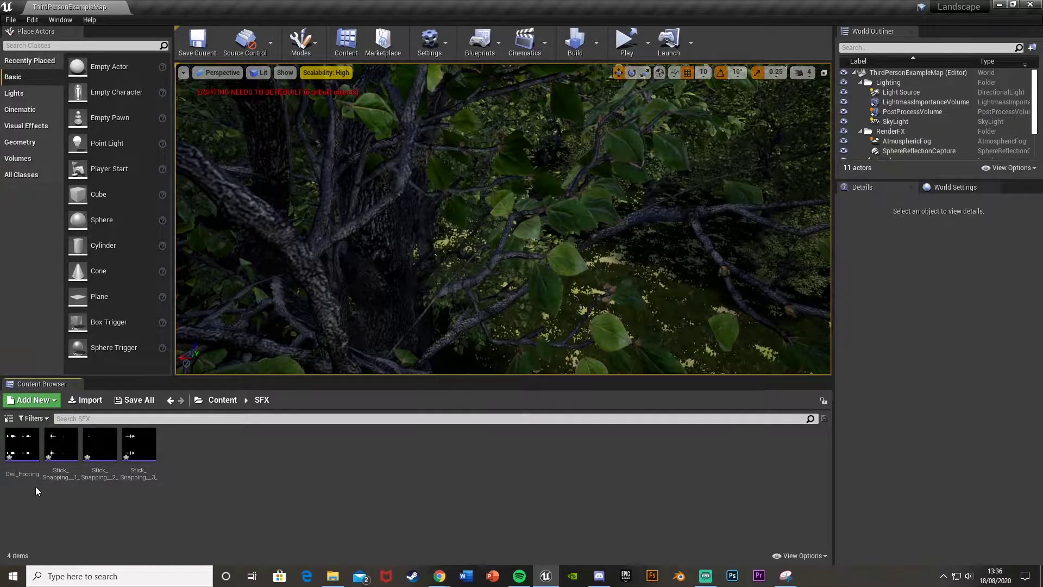
{"action": "mouse_move", "coordinate": [117, 470]}
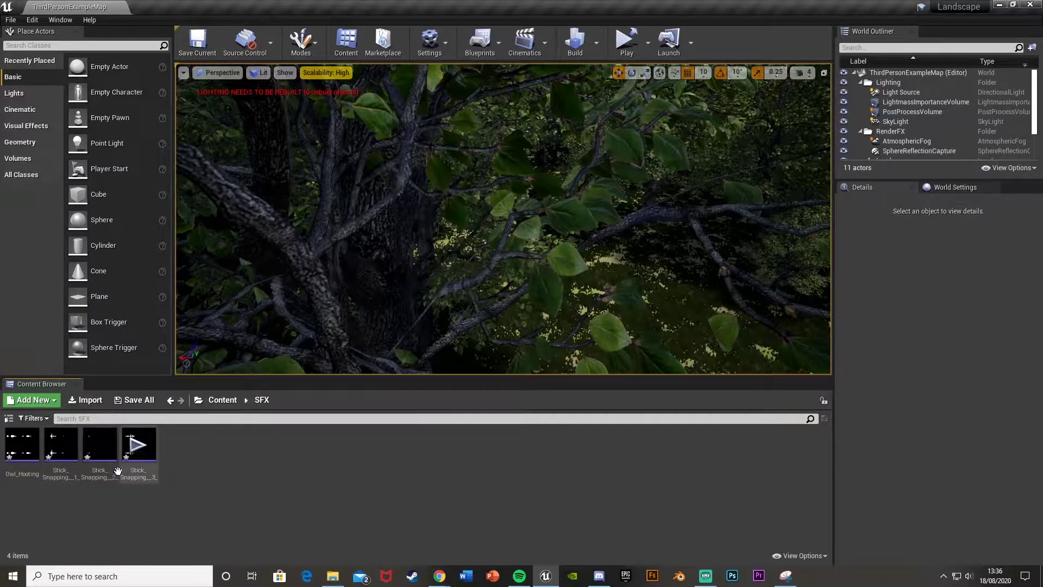
Create a Sound Cue named Stick_Snapping in the SFX folder and open it for editing.
{"action": "right_click", "coordinate": [205, 495]}
{"action": "mouse_move", "coordinate": [237, 494]}
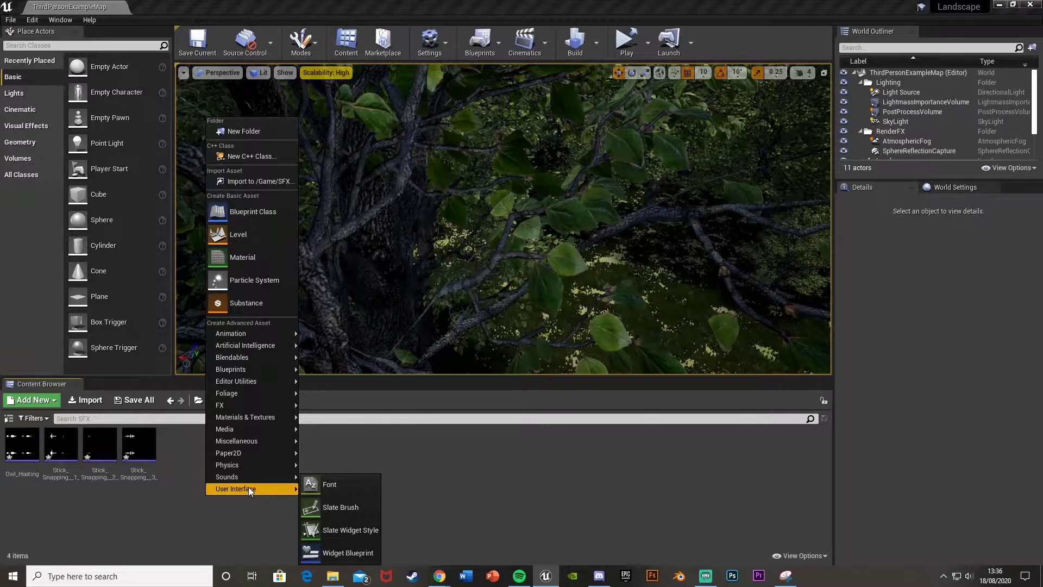
{"action": "mouse_move", "coordinate": [266, 477]}
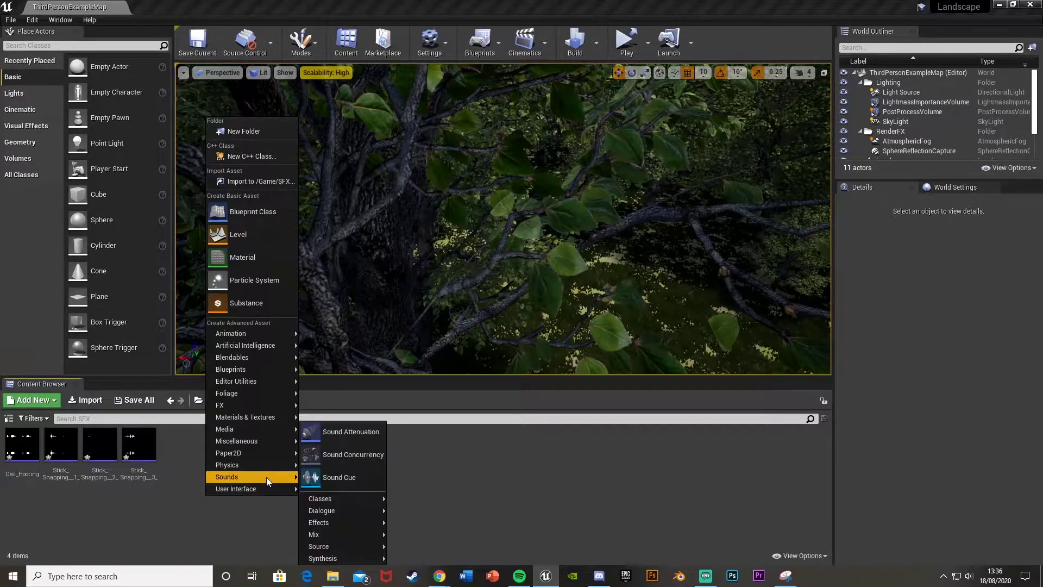
{"action": "left_click", "coordinate": [335, 476]}
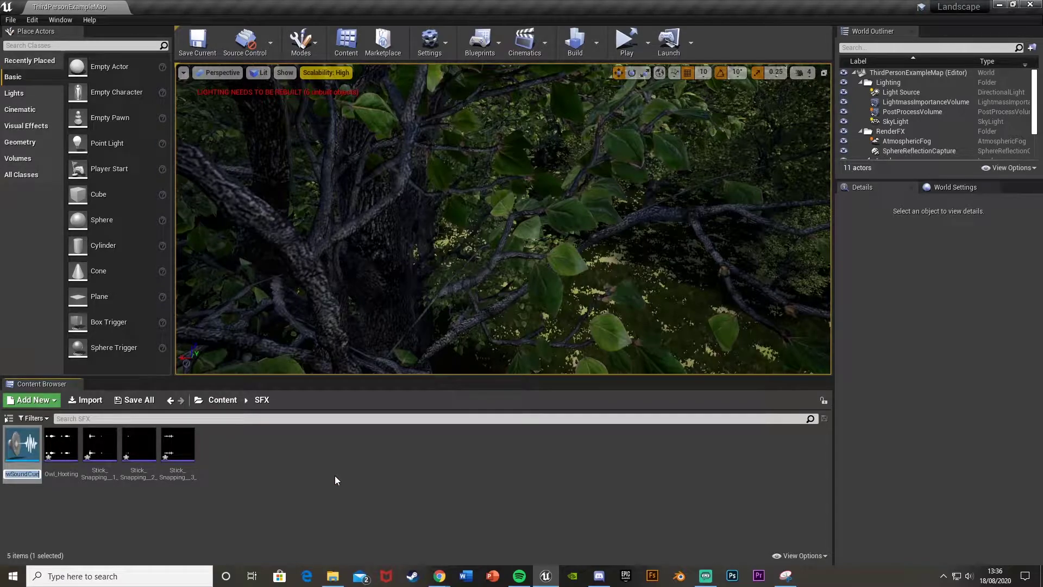
{"action": "type", "text": "Stick)"}
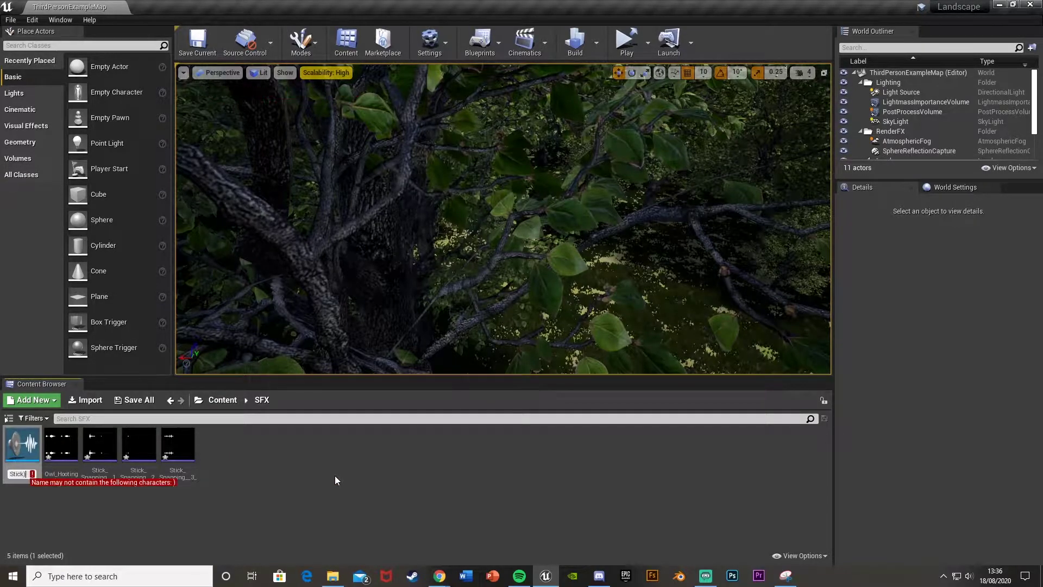
{"action": "key", "text": "BackSpace"}
{"action": "type", "text": "_Sna"}
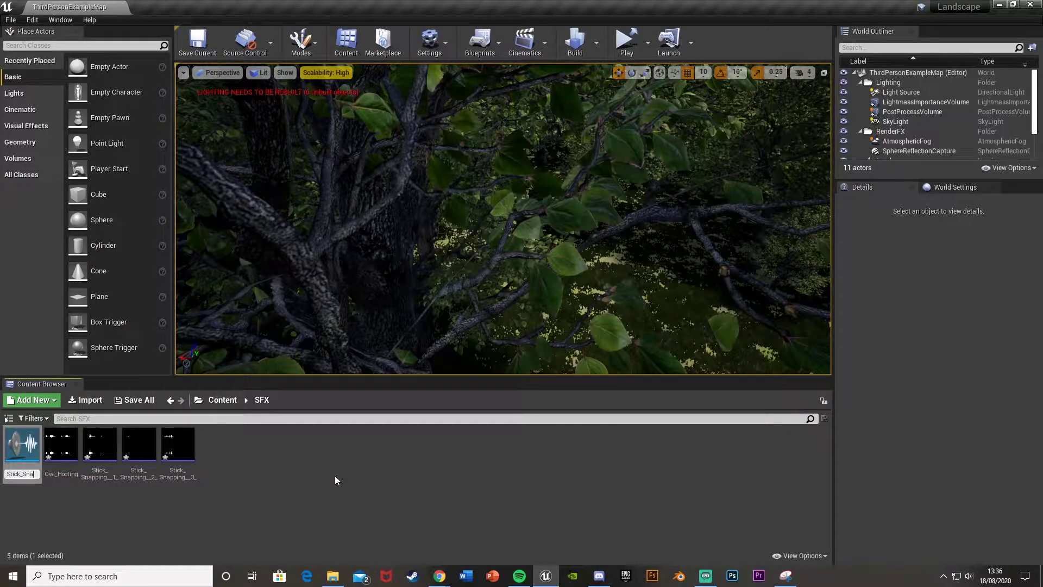
{"action": "type", "text": "pping"}
{"action": "key", "text": "Return"}
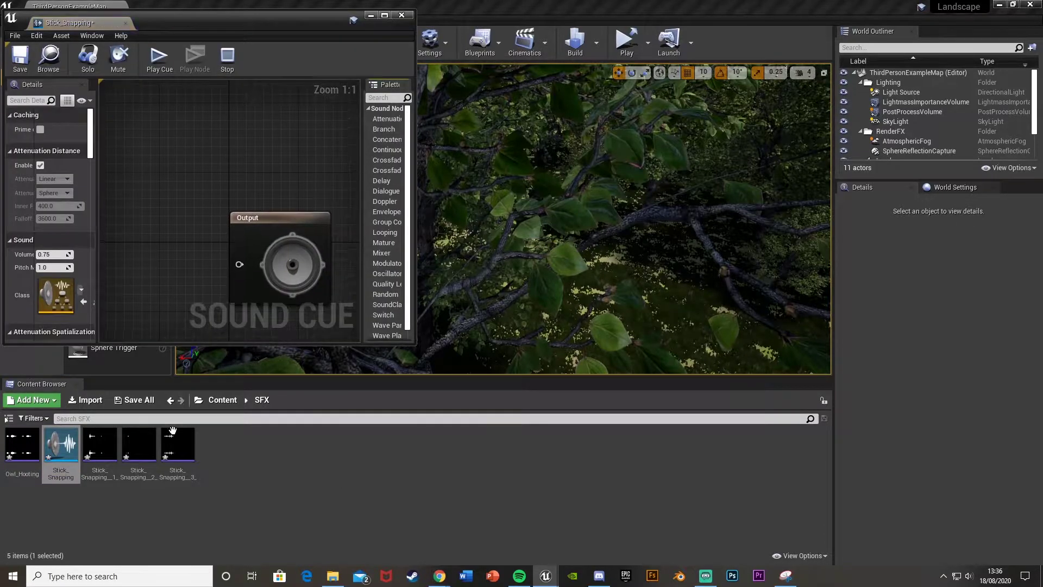
Add the three Stick_Snapping sound waves to the cue graph as wave players, spaced well away from the Output node.
{"action": "left_click", "coordinate": [182, 463]}
{"action": "left_click", "coordinate": [99, 451], "text": "ctrl"}
{"action": "left_click", "coordinate": [142, 473], "text": "ctrl"}
{"action": "left_click_drag", "start_coordinate": [142, 472], "coordinate": [155, 213]}
{"action": "left_click", "coordinate": [385, 15]}
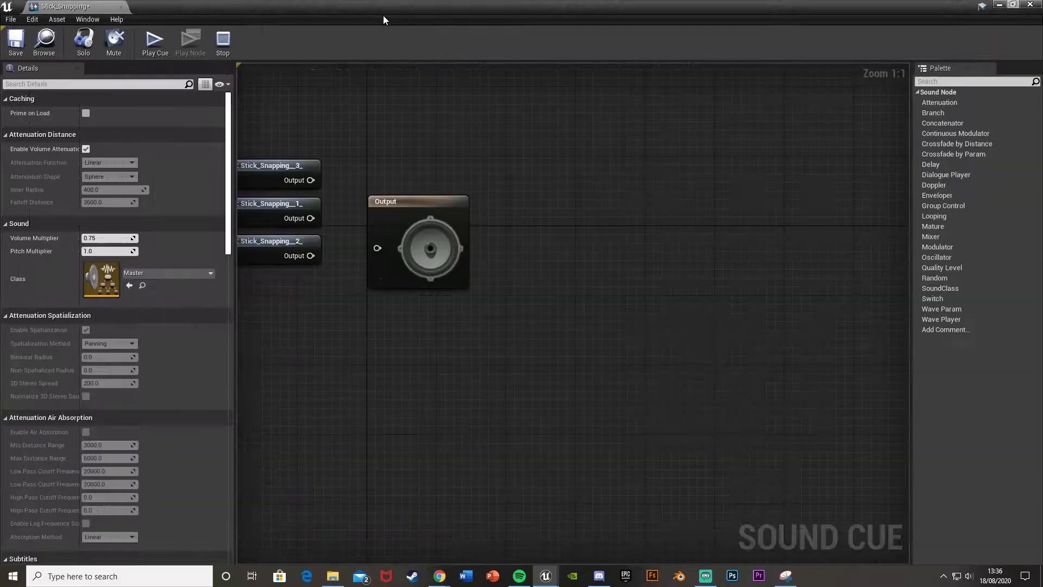
{"action": "left_click_drag", "start_coordinate": [458, 220], "coordinate": [351, 248]}
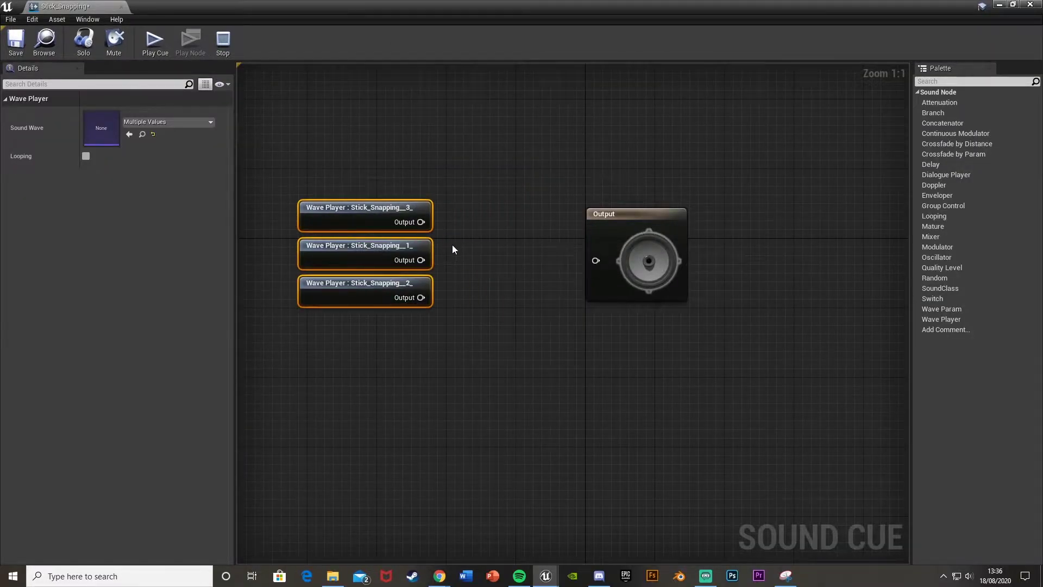
{"action": "left_click", "coordinate": [452, 244]}
Add a Random node with three inputs and connect all three Stick_Snapping wave players to it.
{"action": "left_click_drag", "start_coordinate": [421, 221], "coordinate": [467, 223]}
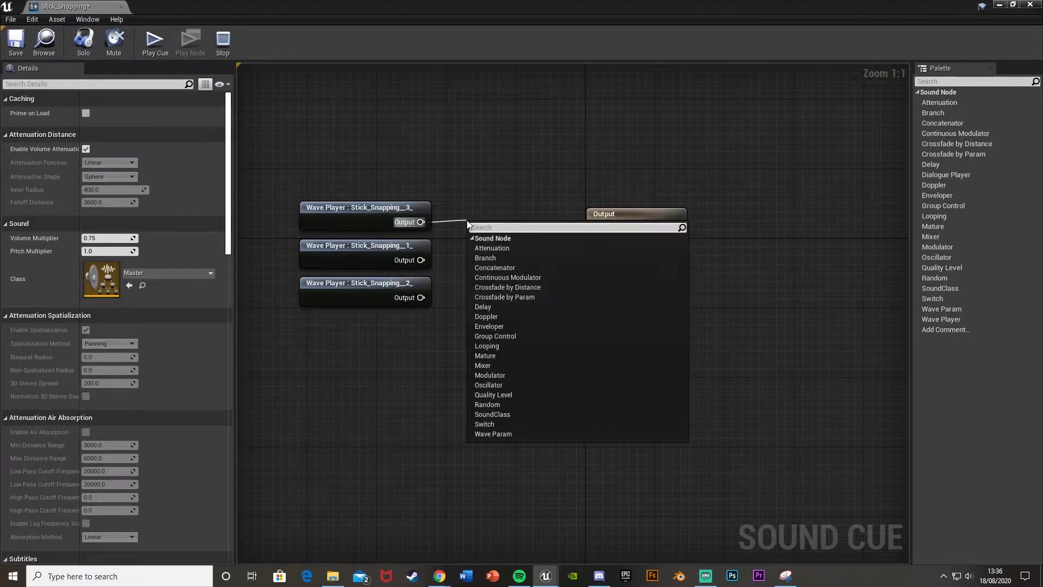
{"action": "type", "text": "rand"}
{"action": "key", "text": "Return"}
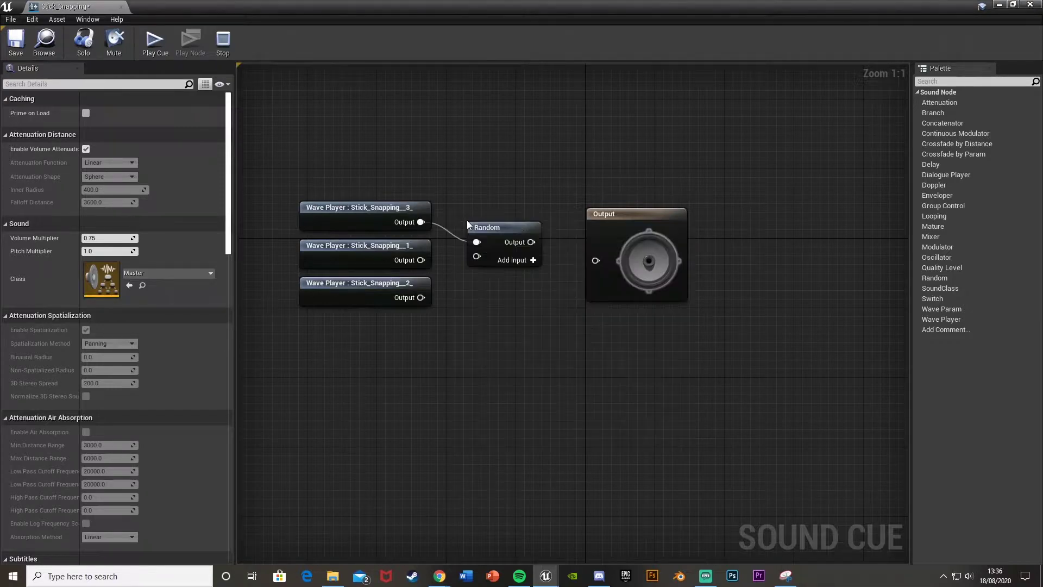
{"action": "left_click", "coordinate": [532, 260]}
{"action": "left_click_drag", "start_coordinate": [477, 255], "coordinate": [421, 299]}
{"action": "left_click_drag", "start_coordinate": [429, 329], "coordinate": [329, 246]}
{"action": "left_click_drag", "start_coordinate": [506, 227], "coordinate": [468, 228]}
Add a Modulator node after the Random node and connect it to the cue's Output, spacing the nodes apart.
{"action": "left_click_drag", "start_coordinate": [493, 243], "coordinate": [535, 243]}
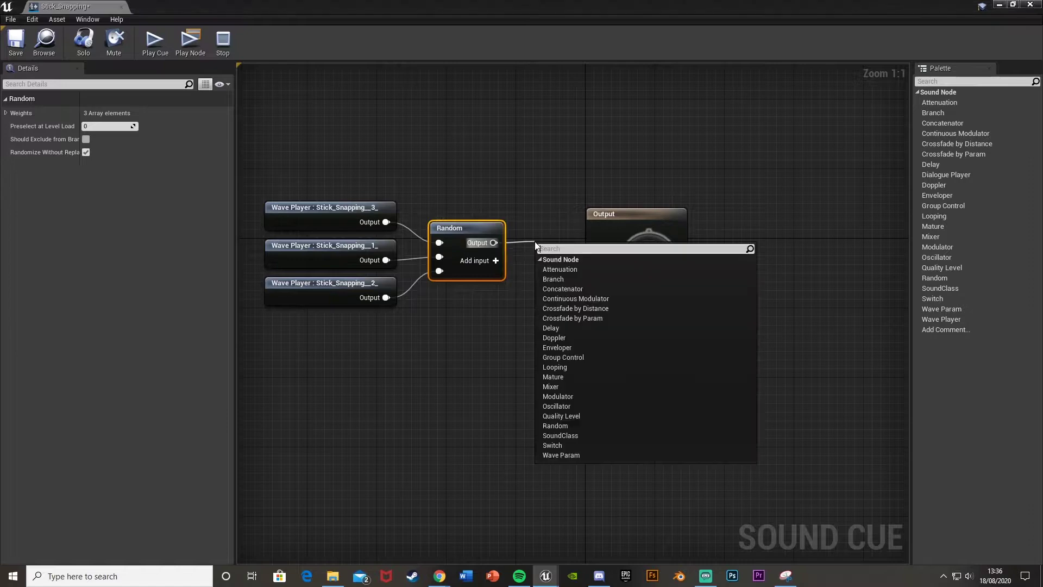
{"action": "type", "text": "mod"}
{"action": "key", "text": "Return"}
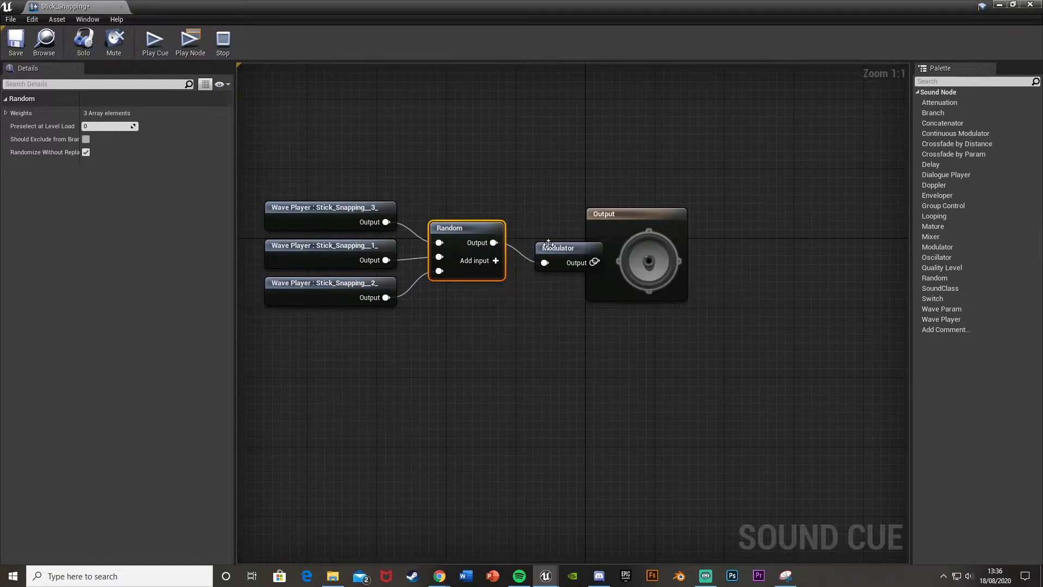
{"action": "left_click", "coordinate": [540, 239]}
{"action": "left_click_drag", "start_coordinate": [349, 356], "coordinate": [522, 168]}
{"action": "left_click_drag", "start_coordinate": [443, 233], "coordinate": [409, 237]}
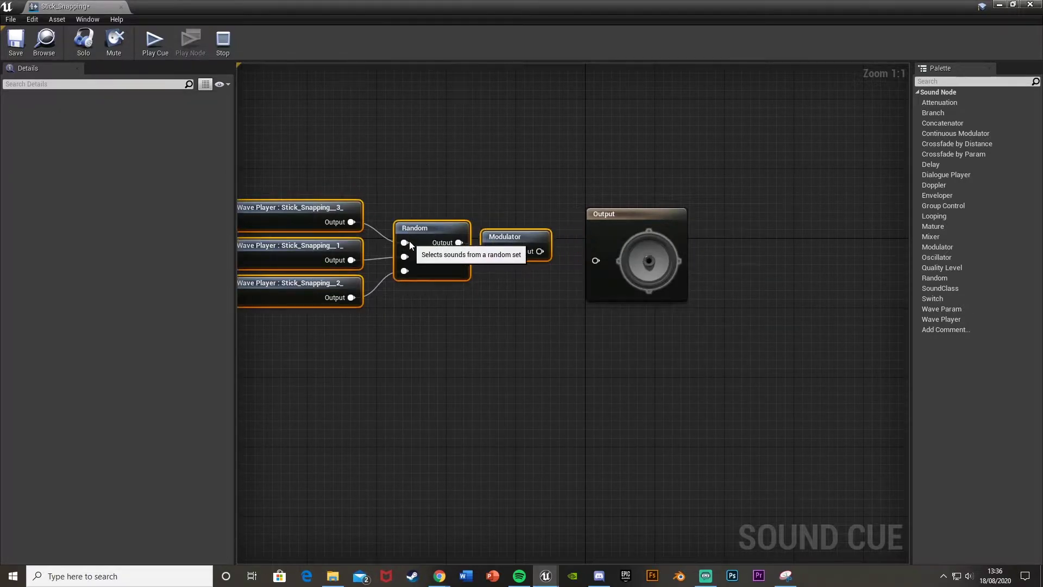
{"action": "left_click", "coordinate": [478, 312]}
{"action": "left_click_drag", "start_coordinate": [539, 251], "coordinate": [595, 261]}
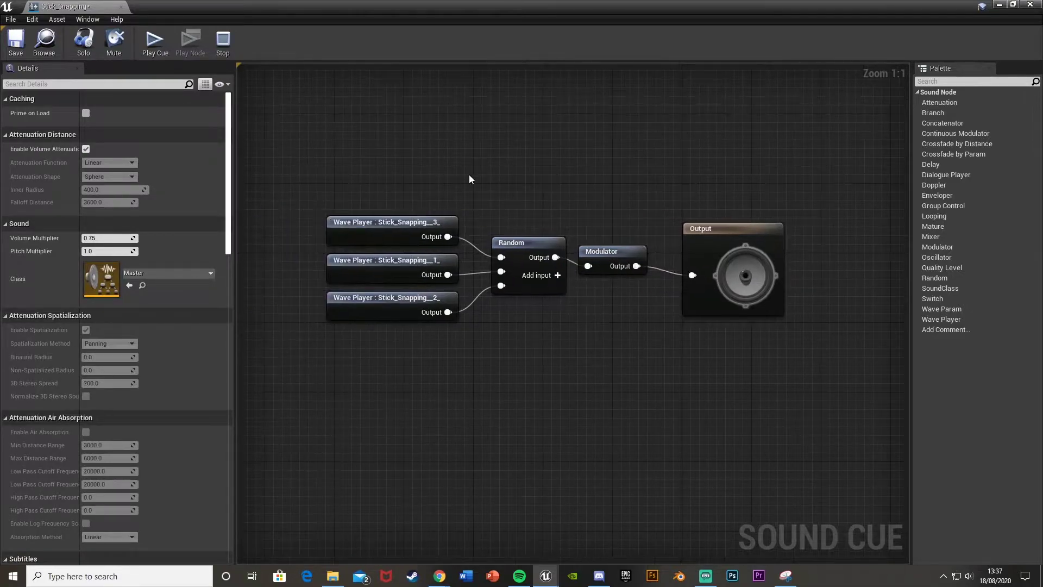
Examine the Stick_Snapping cue graph and the Looping option of the Stick_Snapping__3_ wave player.
{"action": "right_click_drag", "start_coordinate": [371, 160], "coordinate": [468, 175]}
{"action": "right_click_drag", "start_coordinate": [594, 313], "coordinate": [535, 318]}
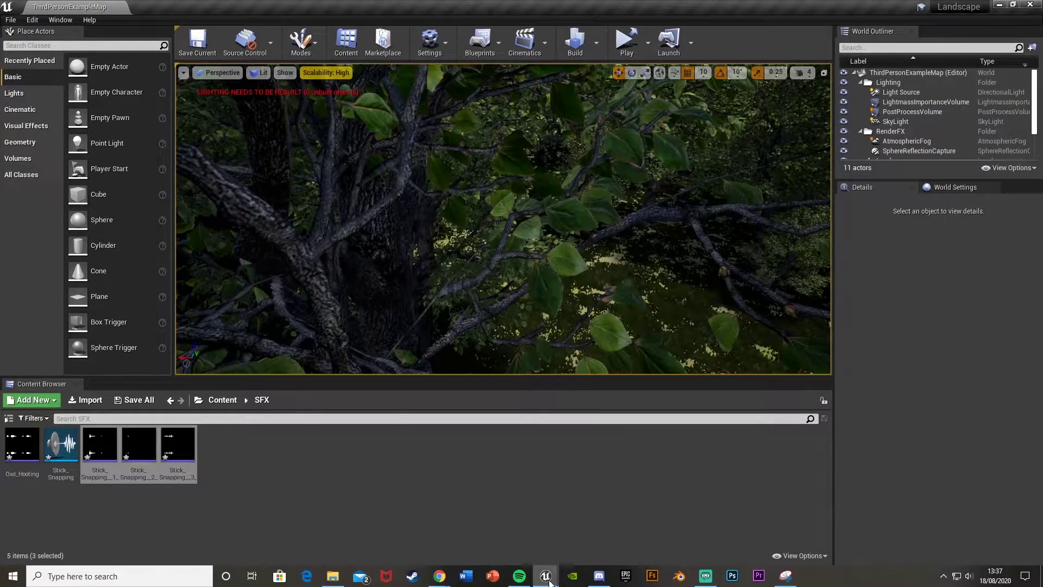
{"action": "mouse_move", "coordinate": [545, 575]}
{"action": "left_click", "coordinate": [560, 524]}
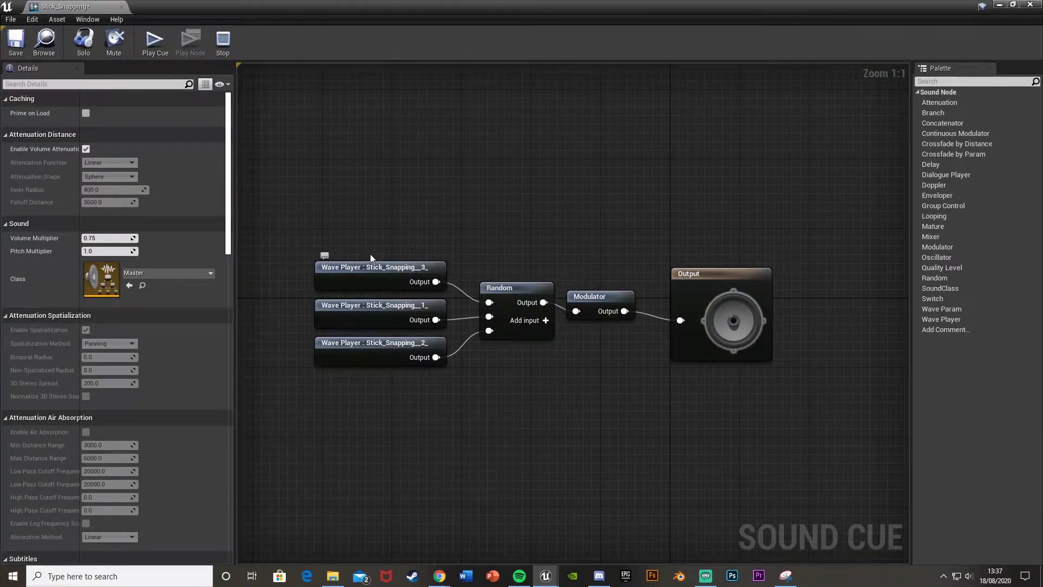
{"action": "key", "text": "ctrl+a"}
{"action": "right_click_drag", "start_coordinate": [614, 237], "coordinate": [524, 214]}
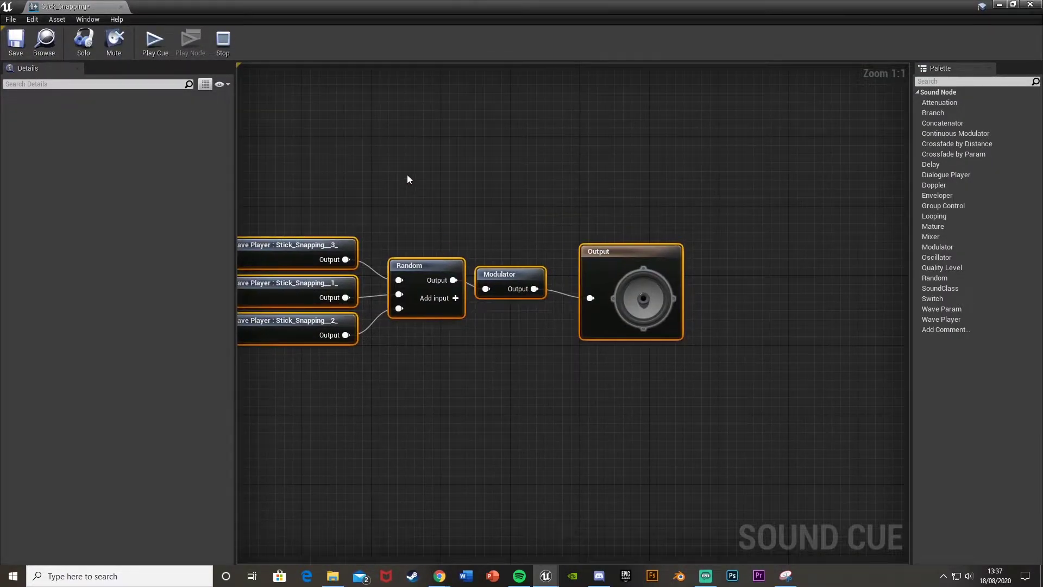
{"action": "left_click", "coordinate": [318, 200]}
{"action": "right_click_drag", "start_coordinate": [318, 200], "coordinate": [418, 218]}
{"action": "left_click", "coordinate": [347, 269]}
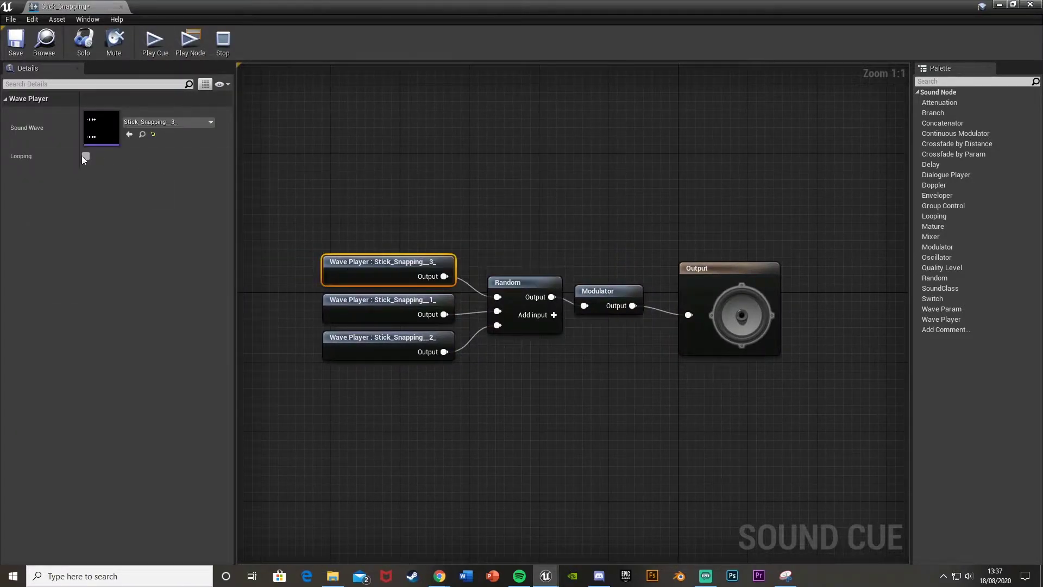
{"action": "left_click", "coordinate": [393, 164]}
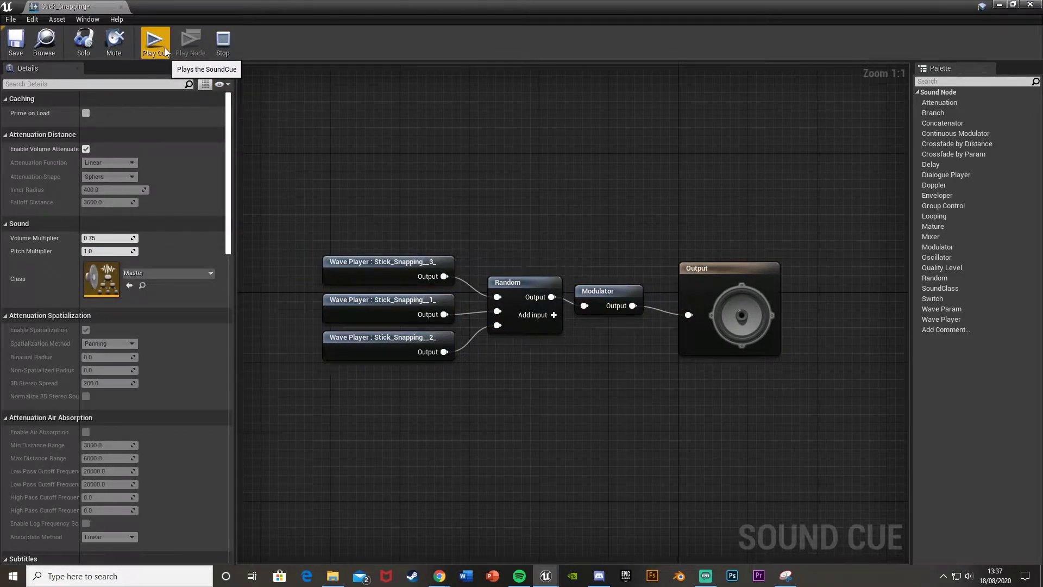
Play the Stick_Snapping cue twice to test it, and save it before returning to the level editor.
{"action": "left_click", "coordinate": [164, 48]}
{"action": "left_click", "coordinate": [148, 50]}
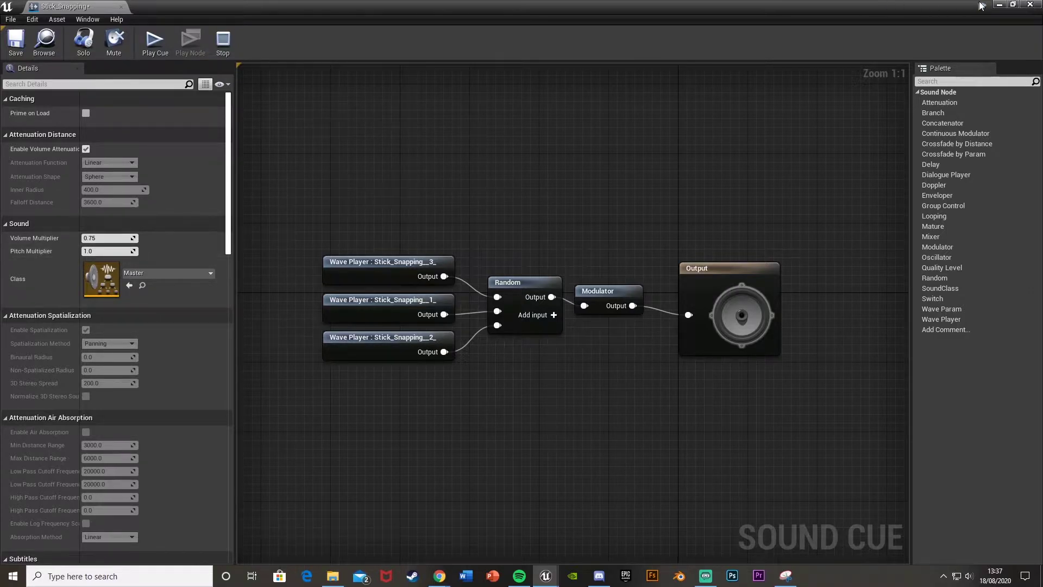
{"action": "left_click", "coordinate": [16, 41]}
{"action": "left_click", "coordinate": [997, 5]}
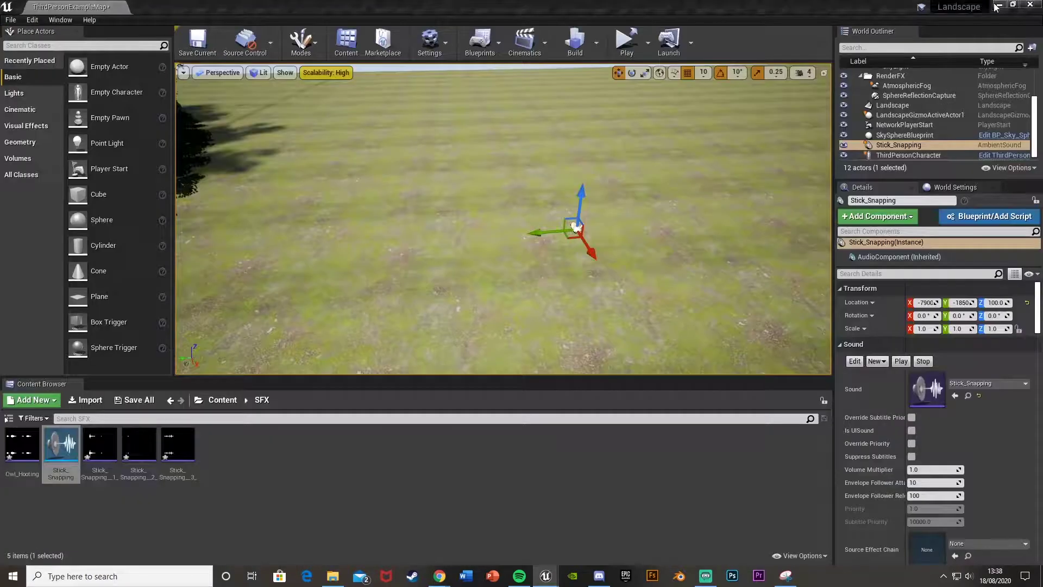
Create a second Sound Cue in the SFX folder named Owl_Hooting_Cue.
{"action": "right_click", "coordinate": [110, 509]}
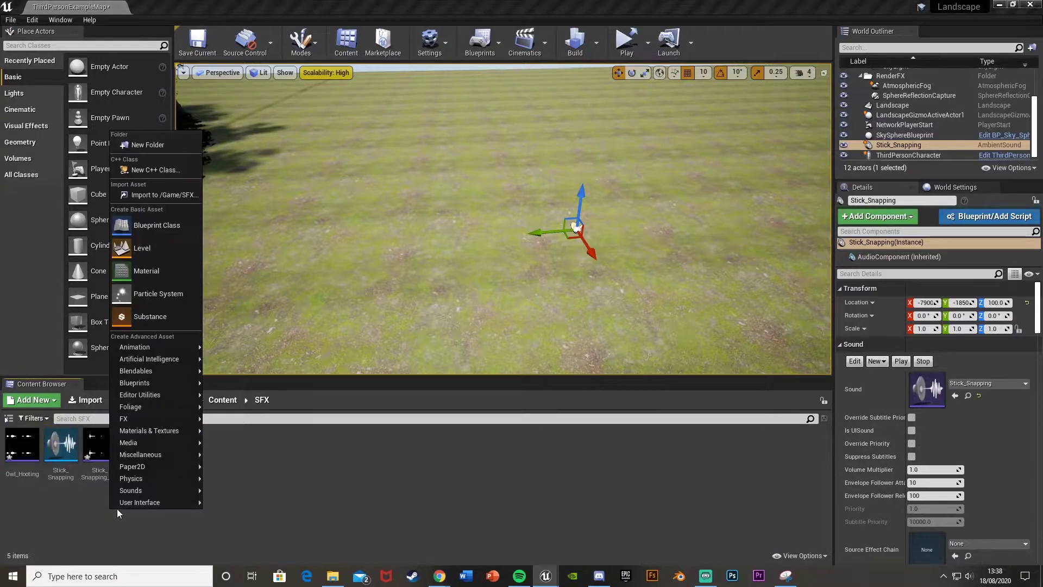
{"action": "mouse_move", "coordinate": [203, 490]}
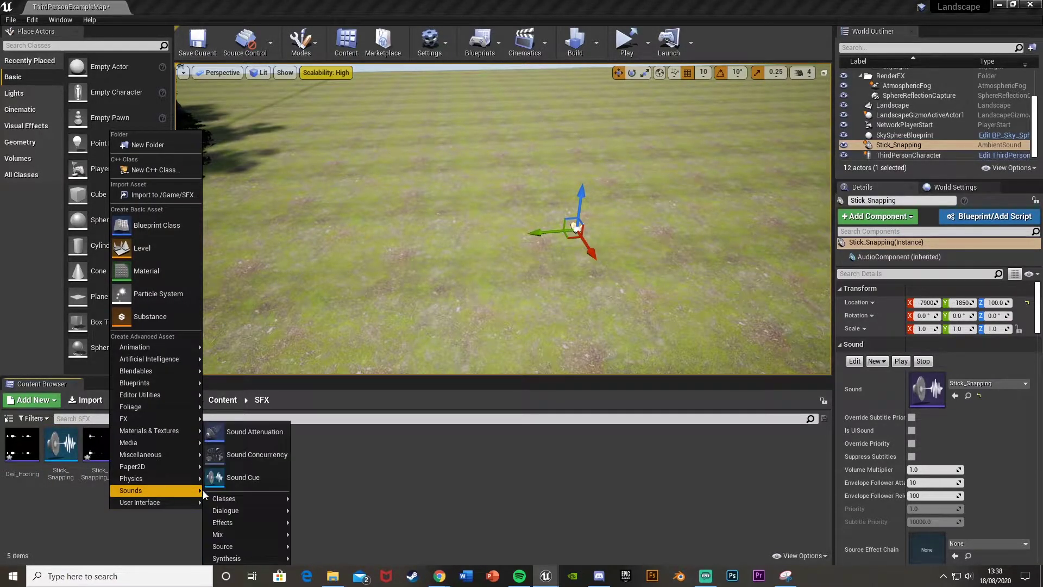
{"action": "left_click", "coordinate": [242, 477]}
{"action": "type", "text": "Owl"}
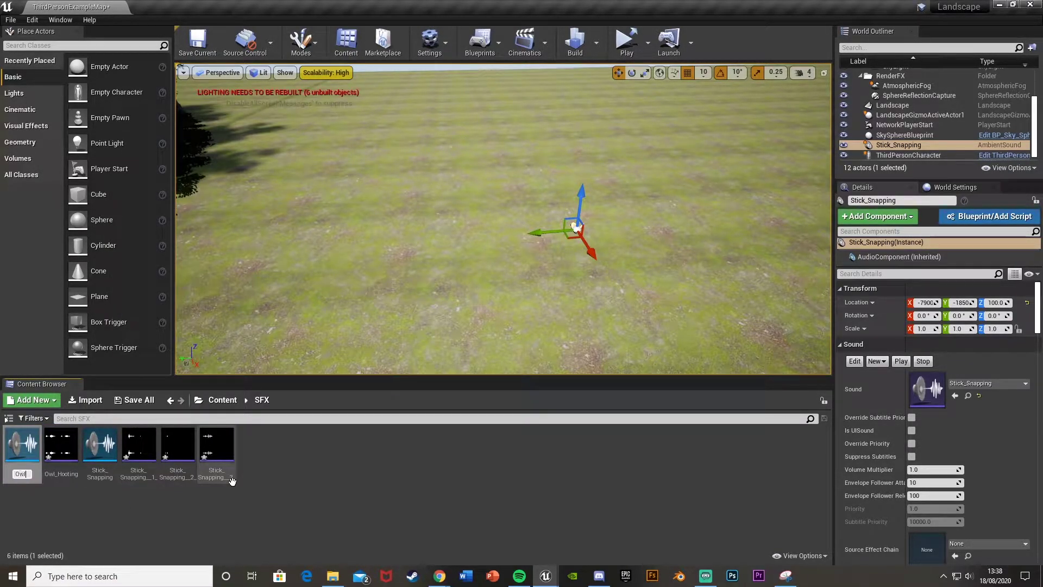
{"action": "type", "text": "_Hooting_)"}
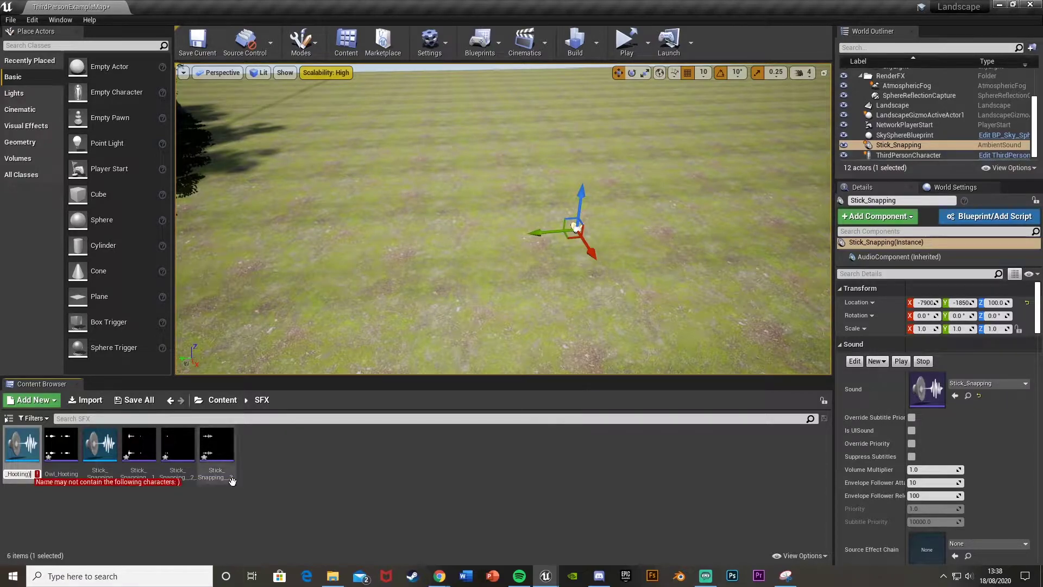
{"action": "key", "text": "BackSpace"}
{"action": "type", "text": "Cue"}
{"action": "key", "text": "Return"}
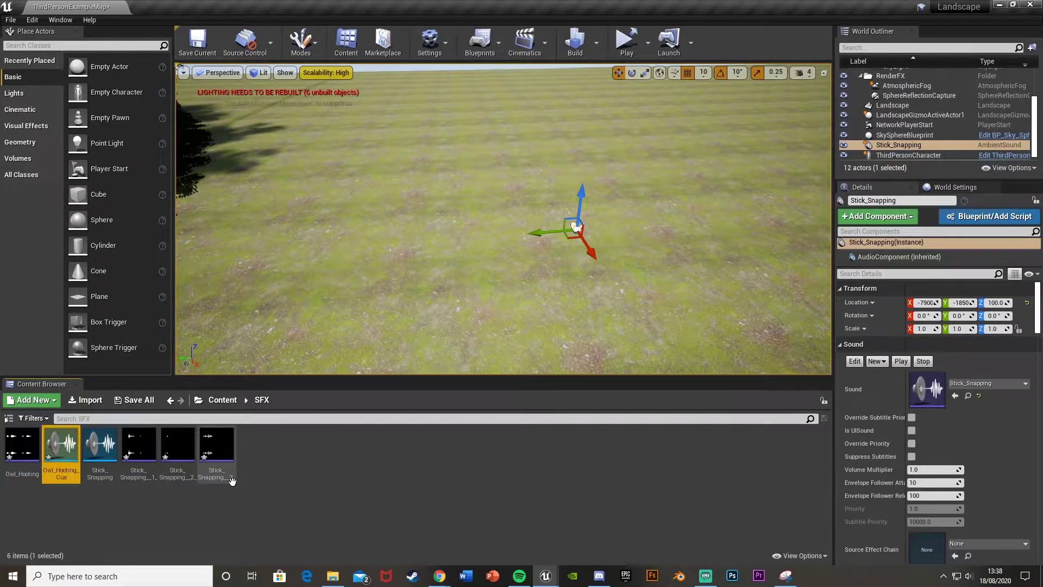
Rename the Stick_Snapping sound cue as Stick_Snapping_Cue.
{"action": "left_click", "coordinate": [99, 467]}
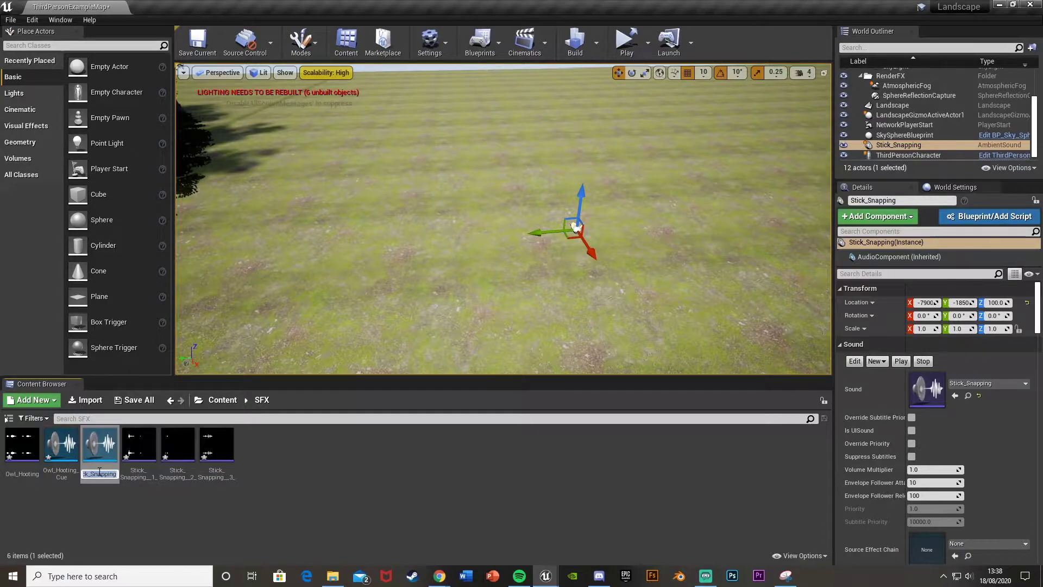
{"action": "left_click", "coordinate": [100, 472]}
{"action": "type", "text": "_Cue"}
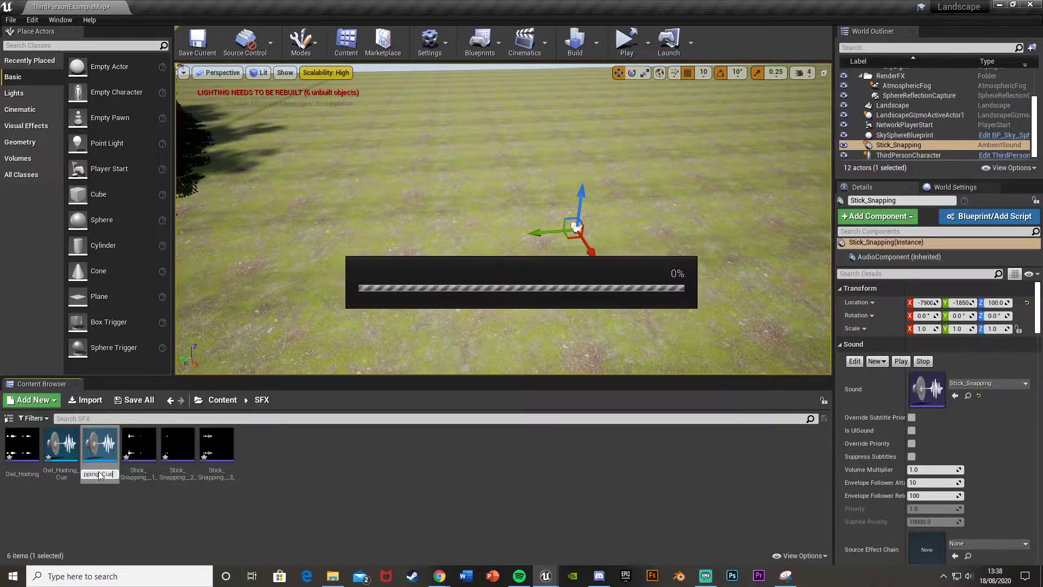
Confirm the renaming of the stick snapping cue, and add the Owl_Hooting sound wave to the Owl_Hooting_Cue graph.
{"action": "key", "text": "Return"}
{"action": "double_click", "coordinate": [68, 472]}
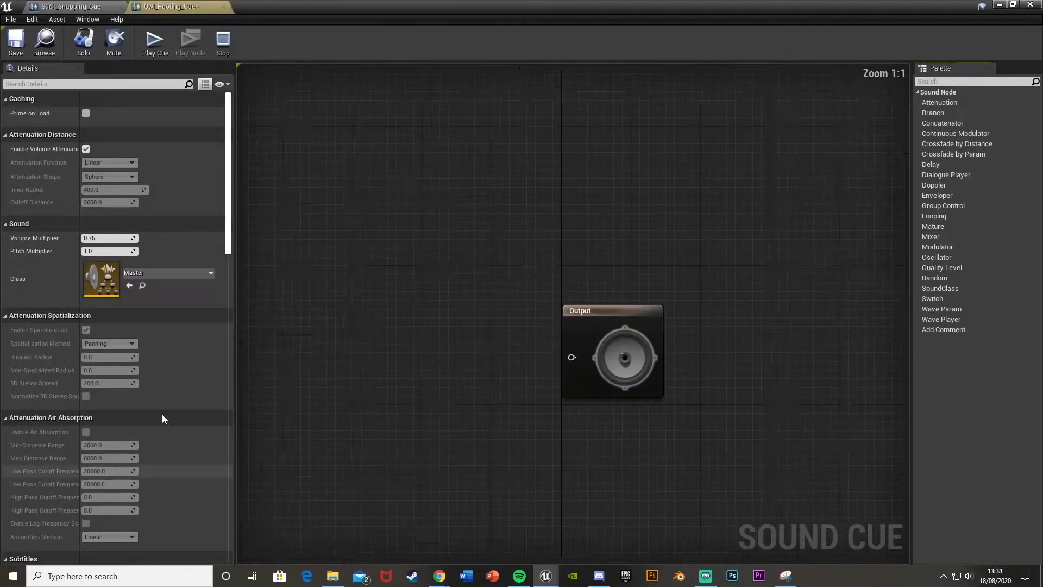
{"action": "left_click", "coordinate": [1013, 4]}
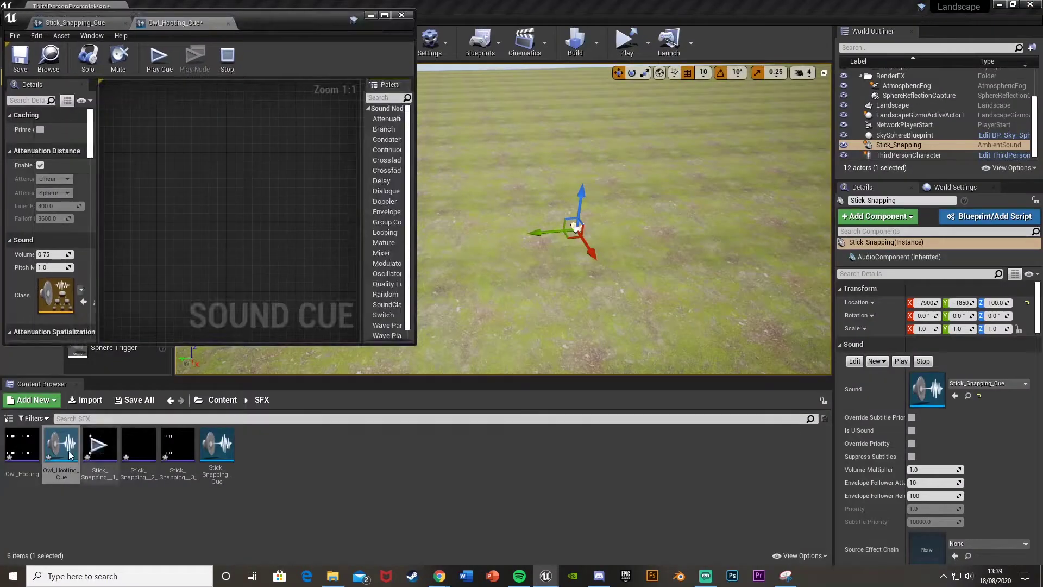
{"action": "left_click_drag", "start_coordinate": [66, 403], "coordinate": [200, 235]}
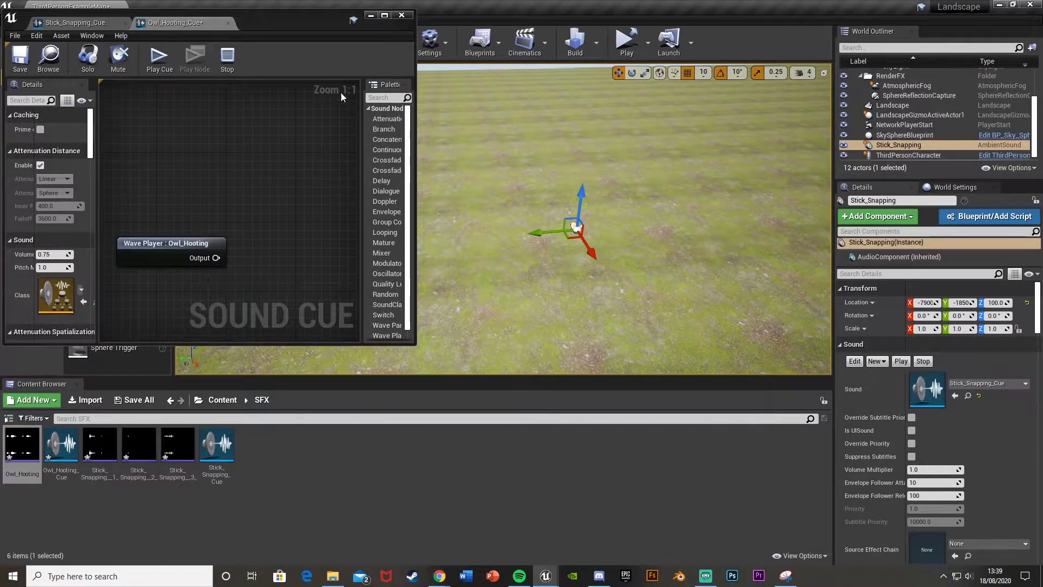
Connect the Owl_Hooting wave player to the Output node in Owl_Hooting_Cue and save the cue.
{"action": "left_click", "coordinate": [384, 15]}
{"action": "left_click_drag", "start_coordinate": [338, 225], "coordinate": [580, 366]}
{"action": "left_click_drag", "start_coordinate": [422, 367], "coordinate": [449, 368]}
{"action": "left_click", "coordinate": [340, 168]}
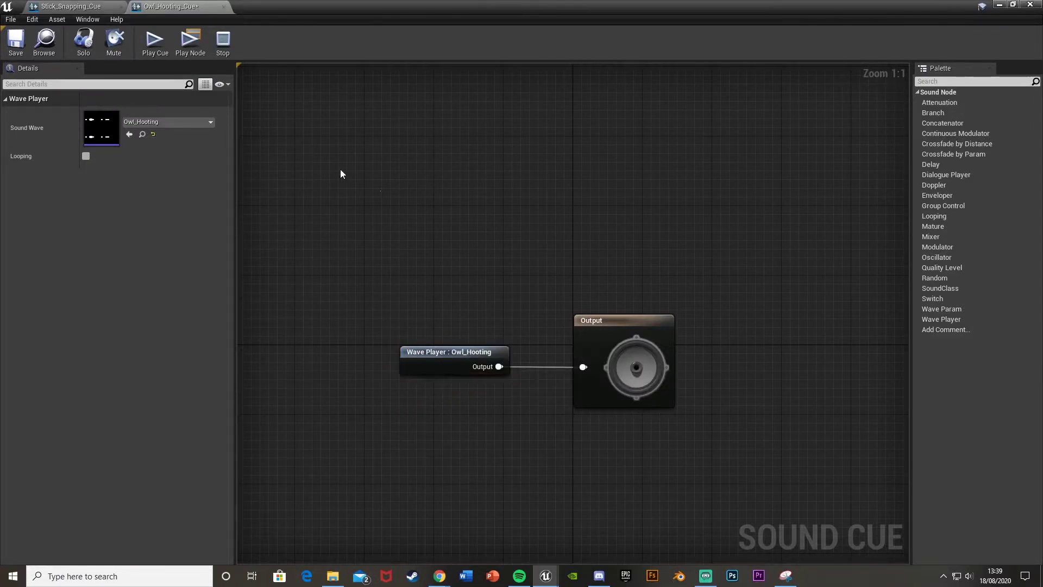
{"action": "left_click", "coordinate": [15, 42]}
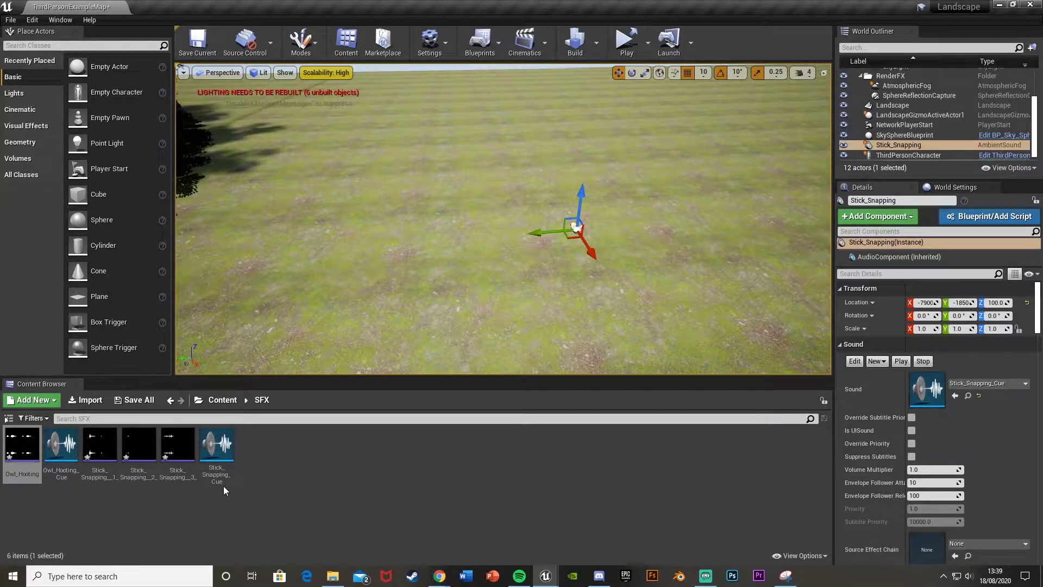
Open the ThirdPersonCharacter blueprint from the ThirdPersonBP Blueprints folder and show its 3D viewport.
{"action": "left_click", "coordinate": [223, 400]}
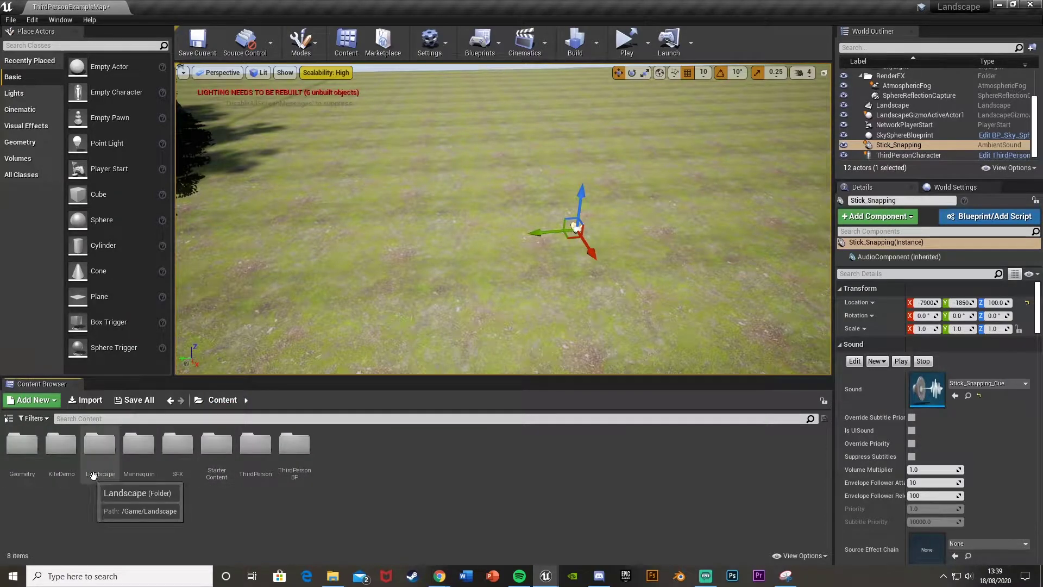
{"action": "double_click", "coordinate": [299, 457]}
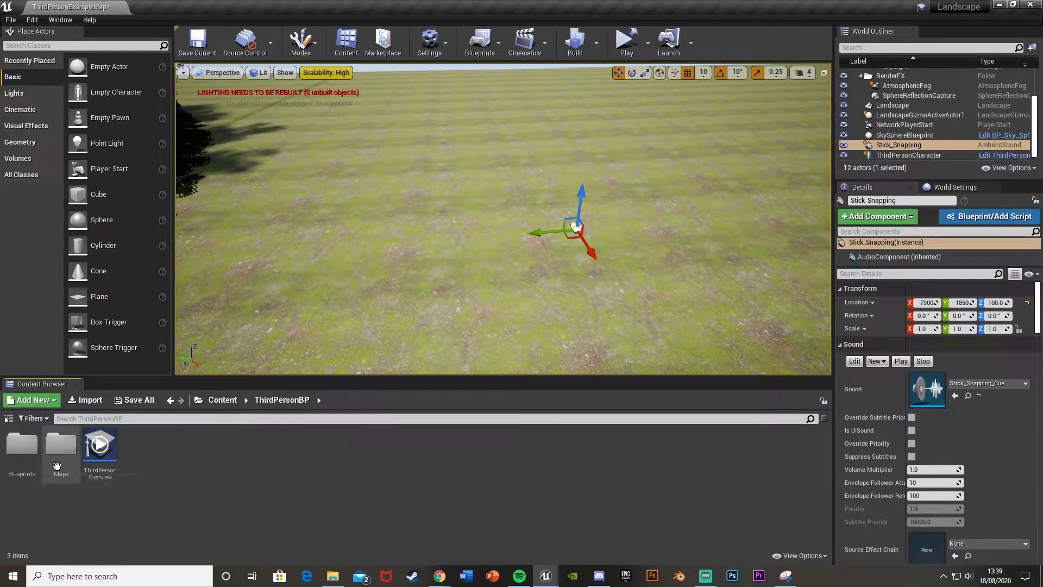
{"action": "double_click", "coordinate": [22, 444]}
{"action": "double_click", "coordinate": [22, 444]}
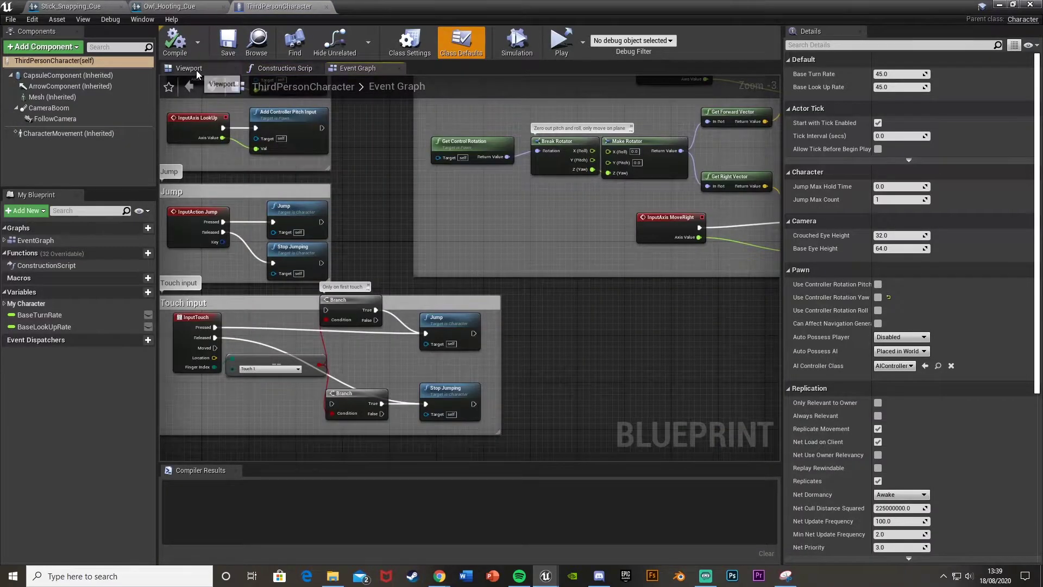
{"action": "left_click", "coordinate": [195, 71]}
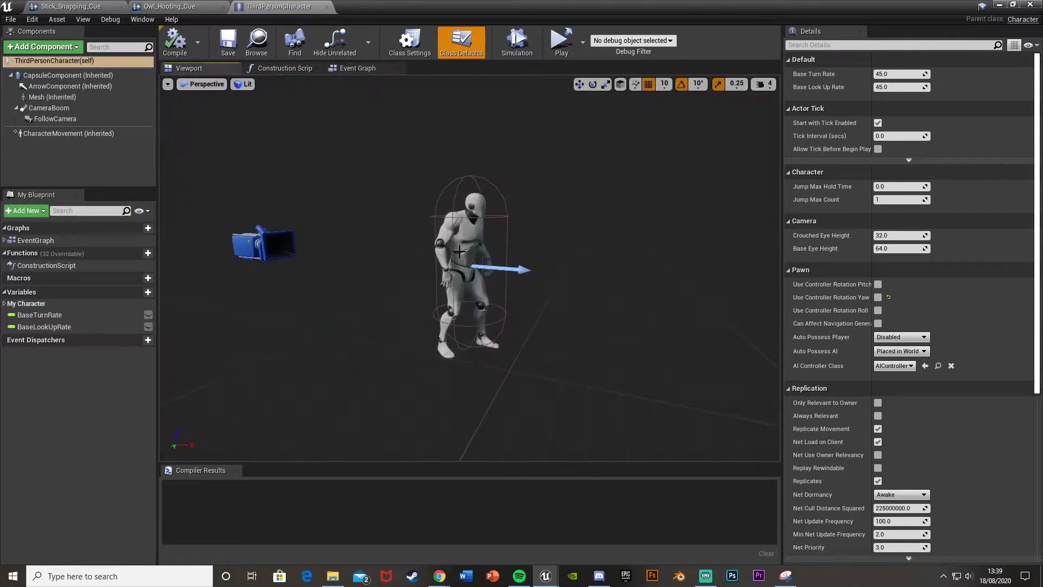
Add an Audio component to the ThirdPersonCharacter blueprint and name it Stick Snapping Cue.
{"action": "left_click", "coordinate": [60, 48]}
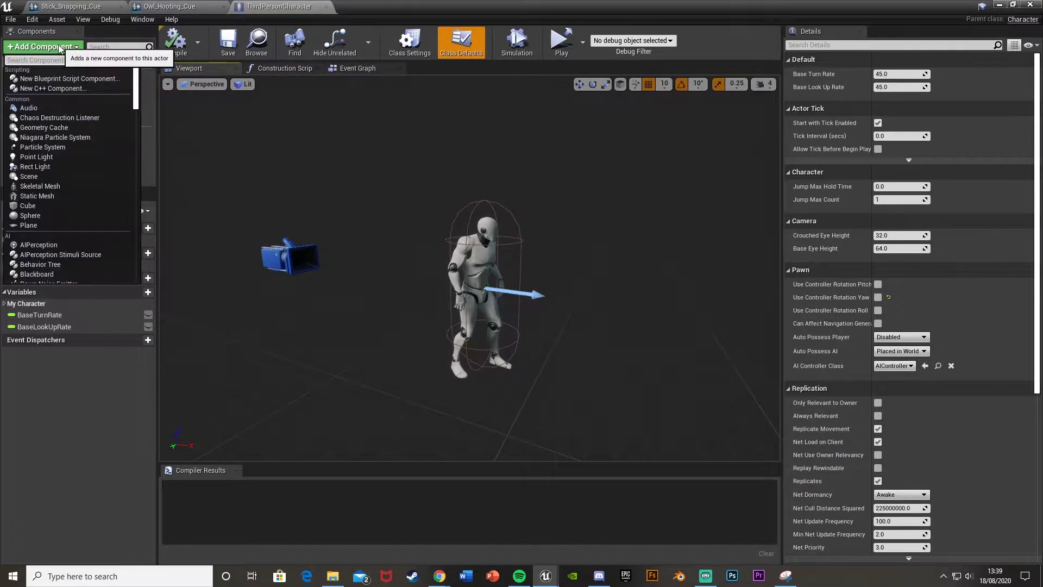
{"action": "type", "text": "audio"}
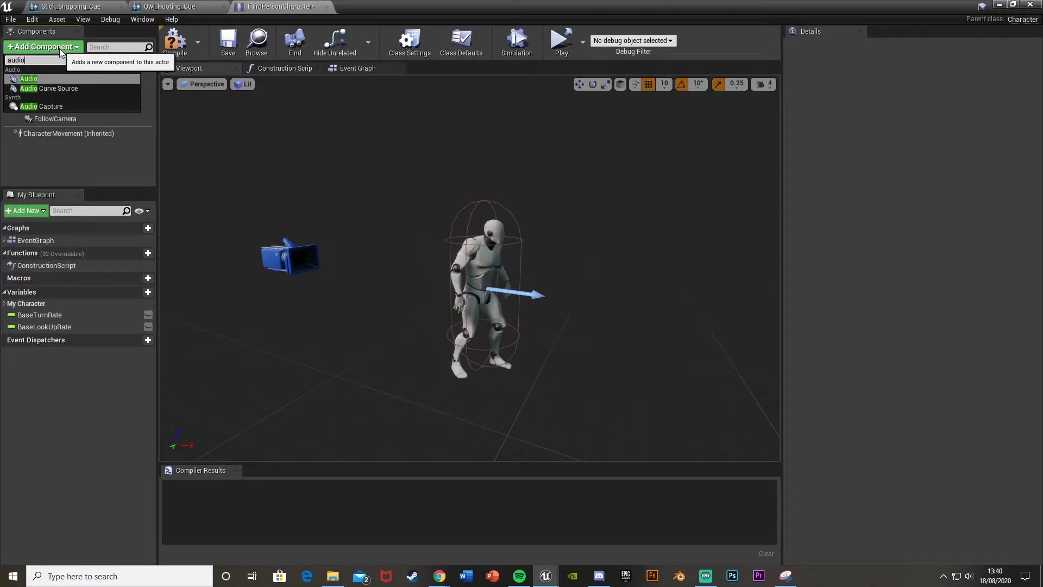
{"action": "key", "text": "Return"}
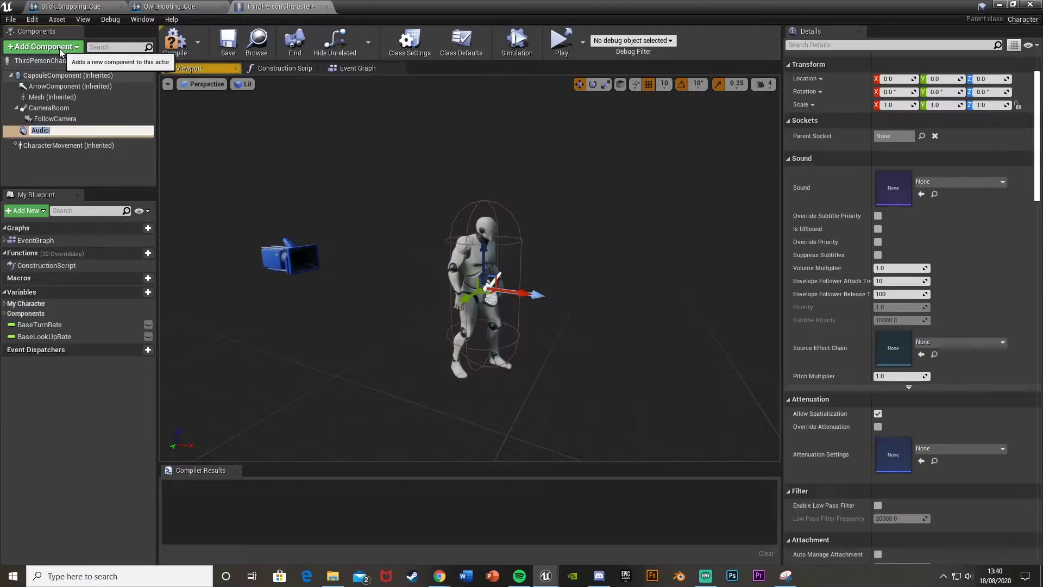
{"action": "type", "text": "Stick "}
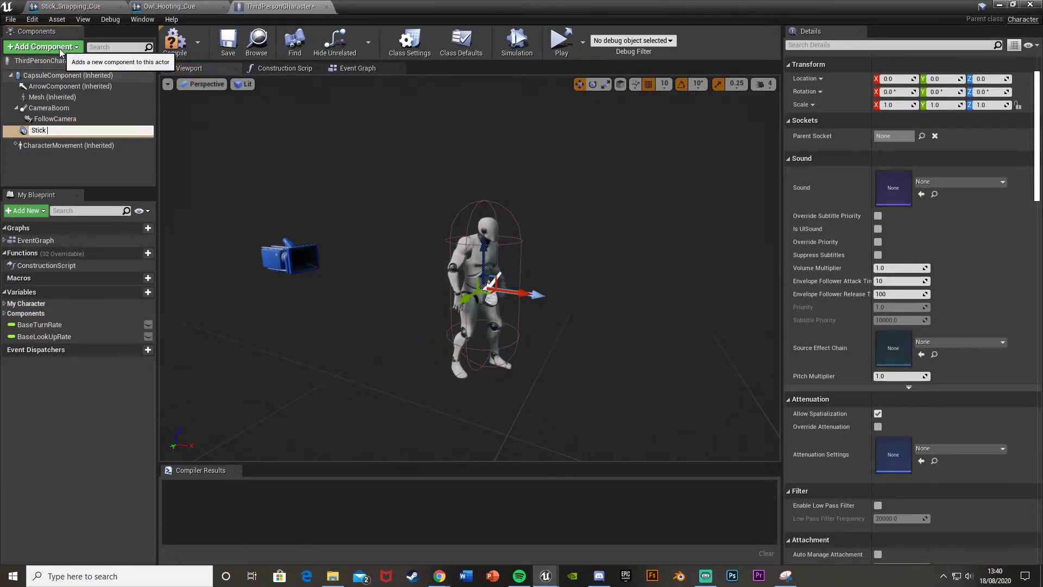
{"action": "type", "text": "Snapping CUe"}
{"action": "key", "text": "Return"}
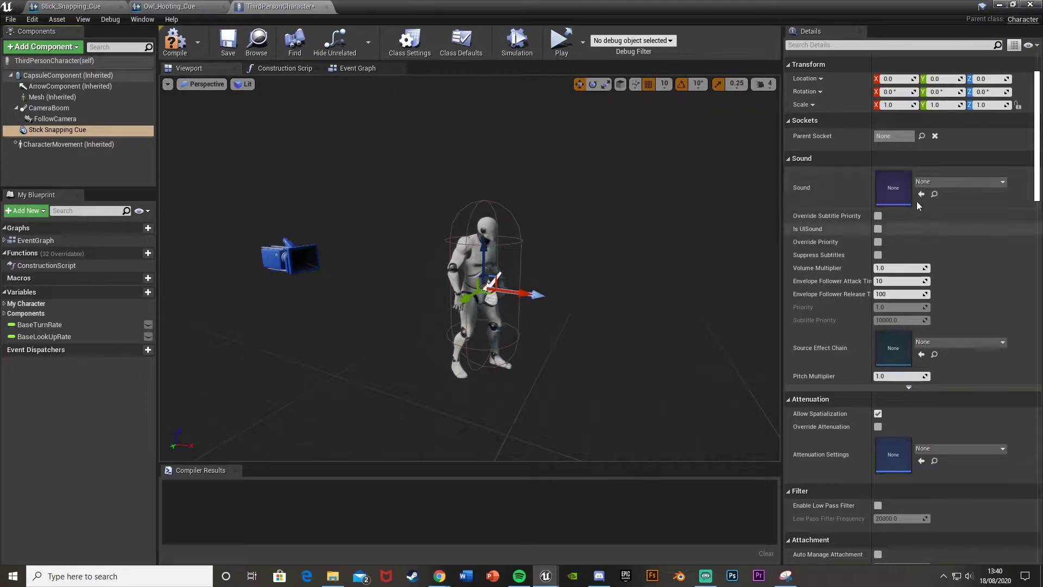
Assign the Stick_Snapping_Cue sound cue as the Stick Snapping Cue component's sound.
{"action": "left_click", "coordinate": [936, 183]}
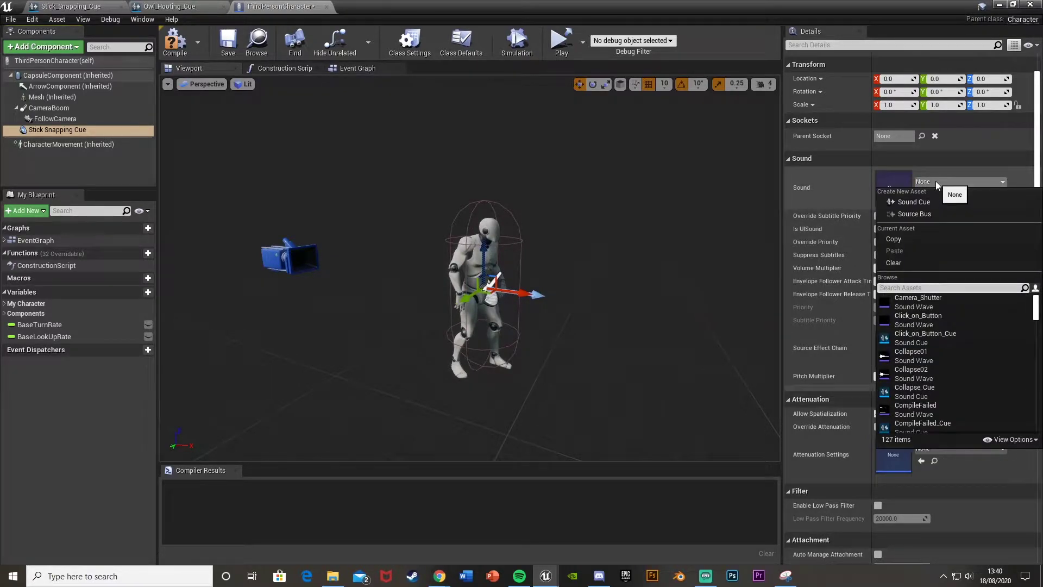
{"action": "type", "text": "stick"}
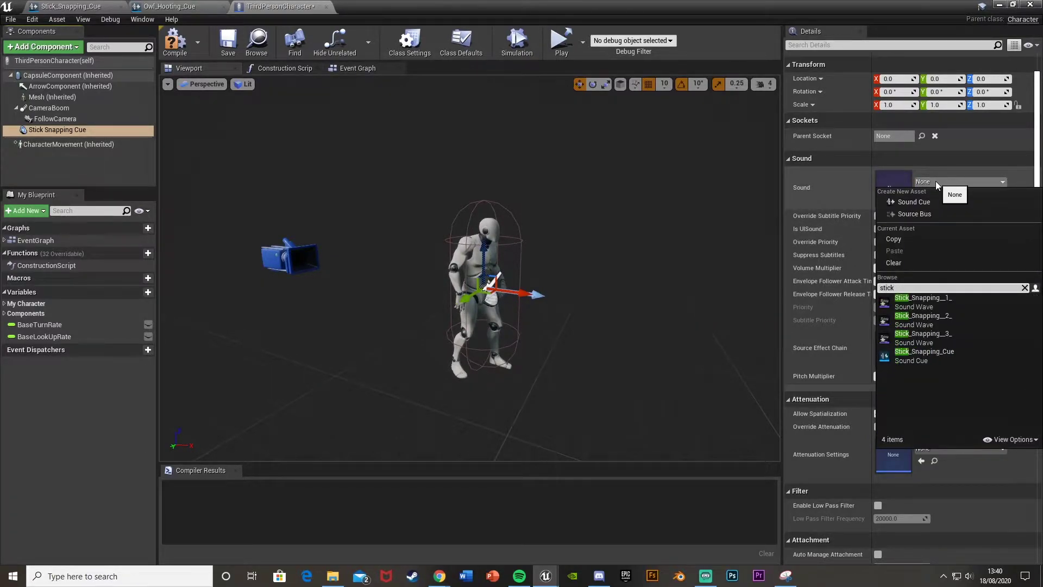
{"action": "left_click", "coordinate": [937, 358]}
Move the Stick Snapping Cue component away from the character to about X 340, Y 440.
{"action": "key", "text": "s"}
{"action": "right_click_drag", "start_coordinate": [554, 293], "coordinate": [600, 314]}
{"action": "left_click_drag", "start_coordinate": [459, 250], "coordinate": [673, 301]}
{"action": "right_click_drag", "start_coordinate": [592, 228], "coordinate": [596, 230]}
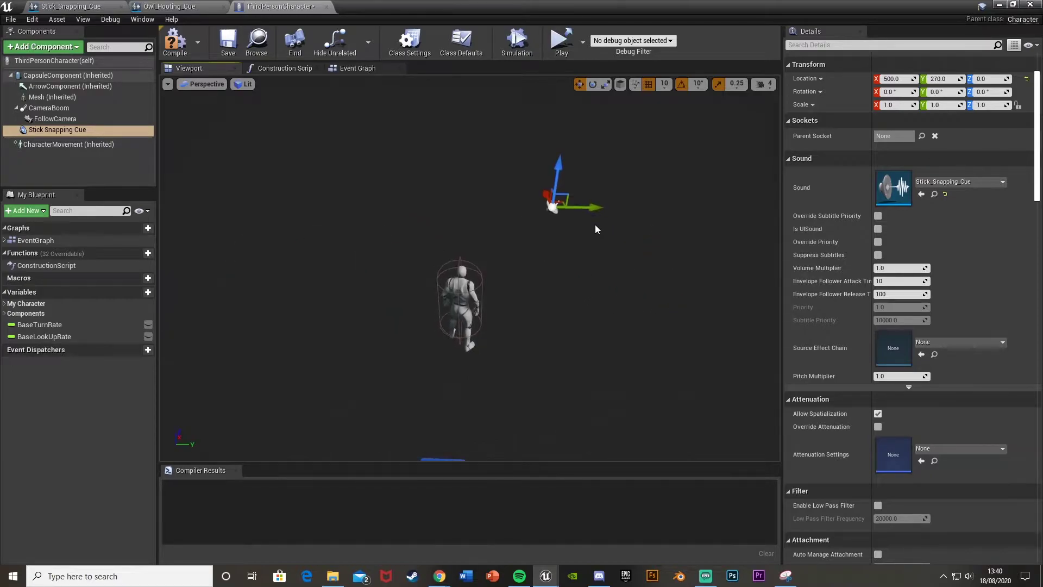
{"action": "left_click_drag", "start_coordinate": [590, 207], "coordinate": [586, 192]}
{"action": "left_click_drag", "start_coordinate": [590, 193], "coordinate": [608, 230]}
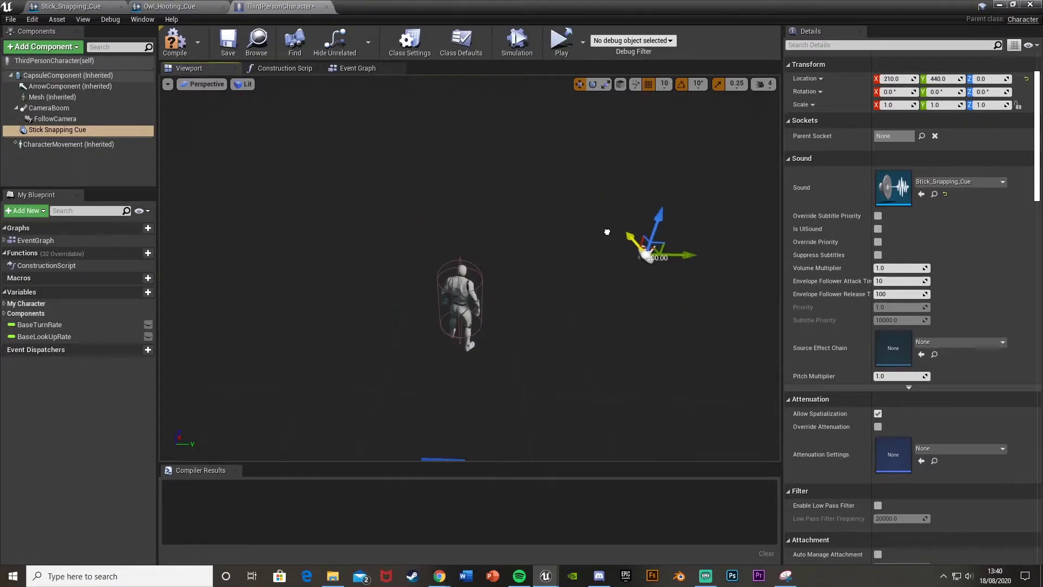
{"action": "right_click_drag", "start_coordinate": [561, 263], "coordinate": [561, 263]}
{"action": "mouse_move", "coordinate": [567, 234]}
{"action": "left_mouse_down"}
{"action": "mouse_move", "coordinate": [560, 219]}
{"action": "mouse_move", "coordinate": [570, 238]}
{"action": "left_mouse_up"}
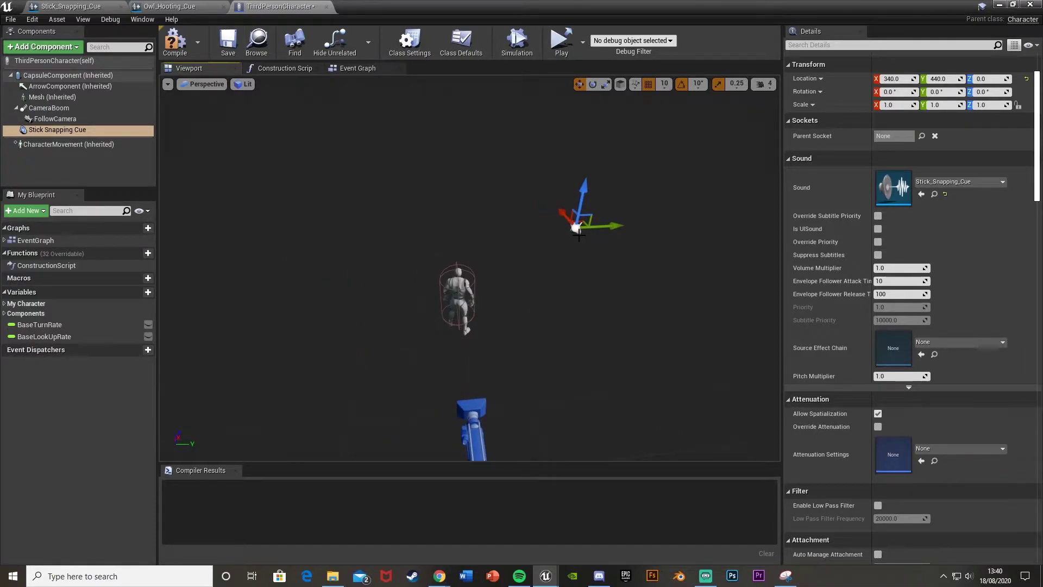
{"action": "key", "text": "f"}
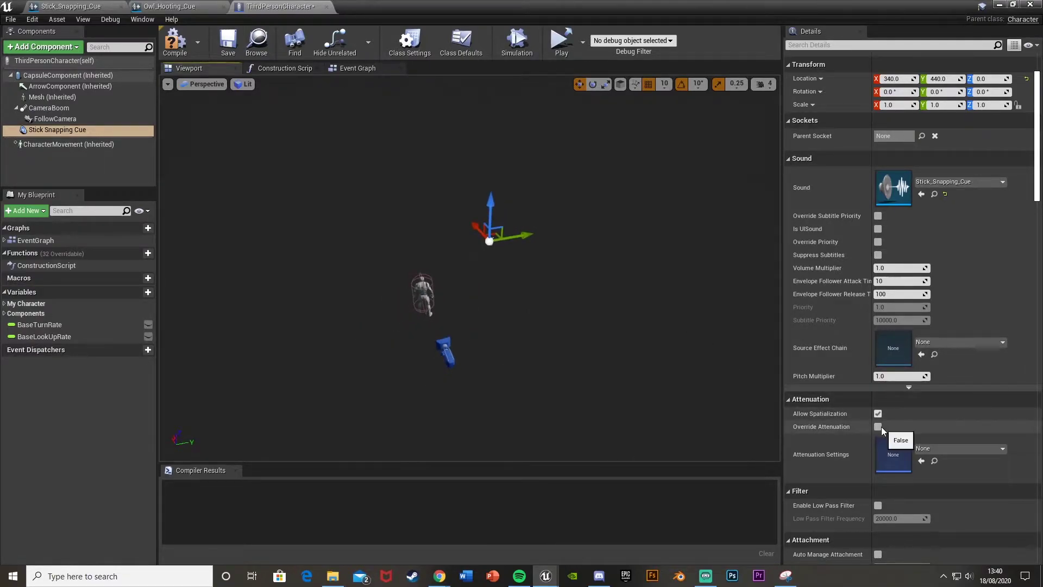
Enable Override Attenuation on the Stick Snapping Cue component and move it to about X 710, Y 920.
{"action": "left_click", "coordinate": [879, 427]}
{"action": "right_click_drag", "start_coordinate": [397, 193], "coordinate": [397, 192]}
{"action": "key", "text": "s"}
{"action": "key", "text": "w"}
{"action": "right_click_drag", "start_coordinate": [483, 290], "coordinate": [483, 290]}
{"action": "left_click_drag", "start_coordinate": [539, 267], "coordinate": [570, 248]}
{"action": "left_click_drag", "start_coordinate": [306, 275], "coordinate": [306, 275]}
{"action": "left_click_drag", "start_coordinate": [446, 250], "coordinate": [511, 251]}
{"action": "right_click_drag", "start_coordinate": [509, 250], "coordinate": [580, 237]}
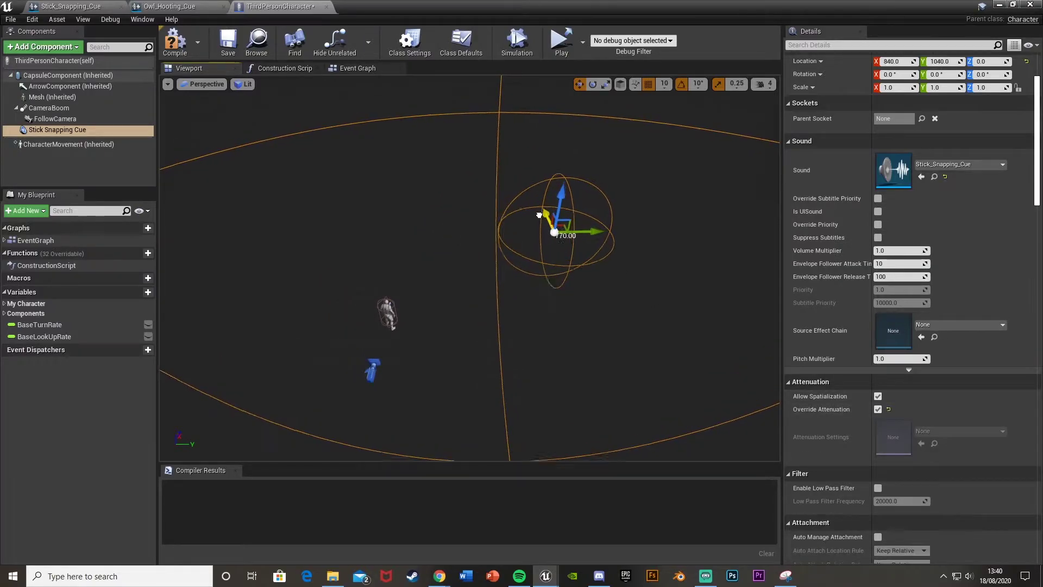
{"action": "left_click_drag", "start_coordinate": [545, 214], "coordinate": [584, 240]}
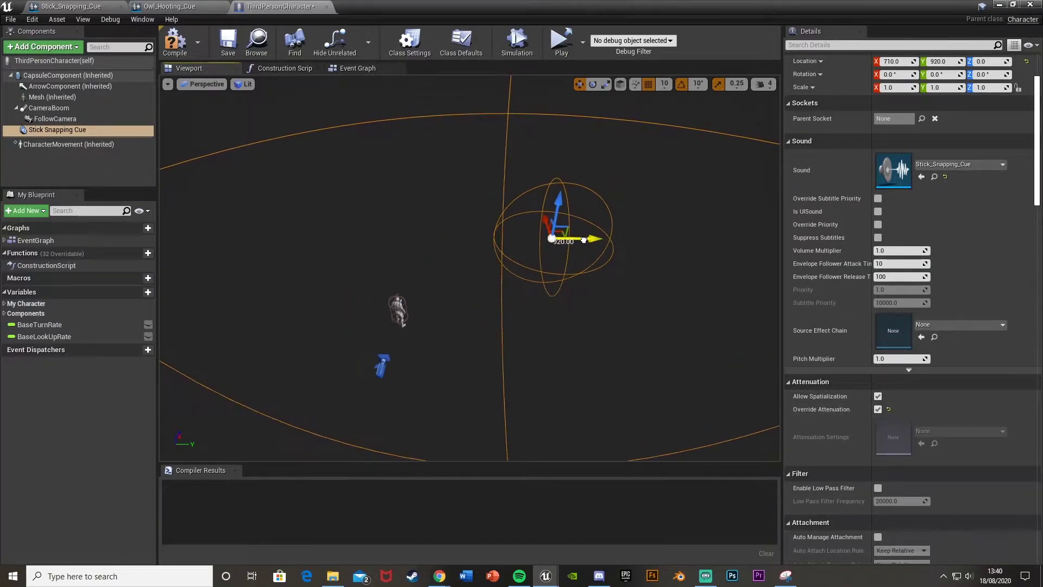
{"action": "mouse_move", "coordinate": [376, 297]}
{"action": "right_mouse_down"}
{"action": "mouse_move", "coordinate": [412, 304]}
{"action": "mouse_move", "coordinate": [373, 307]}
{"action": "right_mouse_up"}
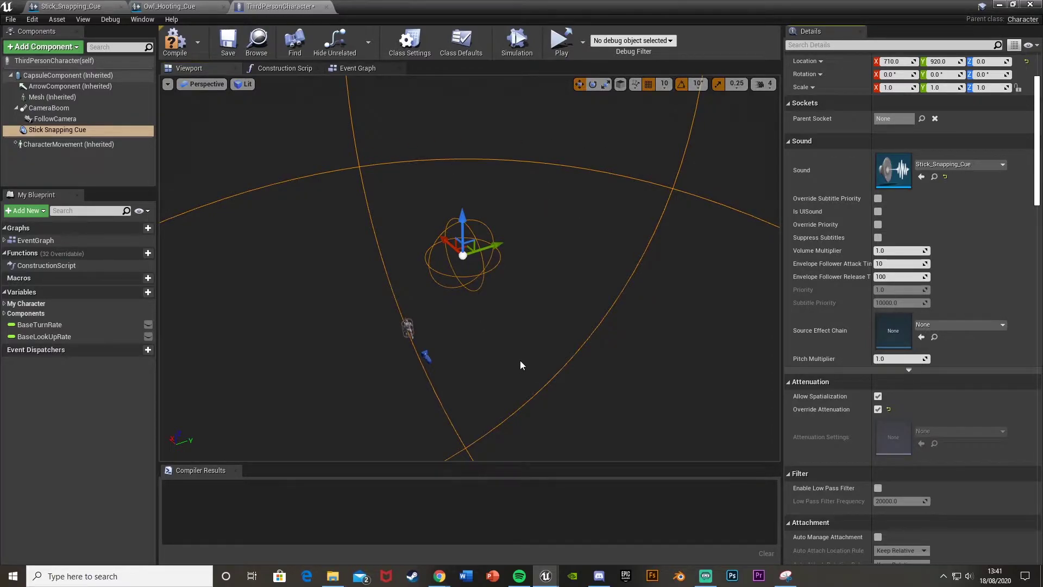
Enable Override Attenuation in the Stick_Snapping_Cue sound cue's own settings.
{"action": "left_click", "coordinate": [100, 6]}
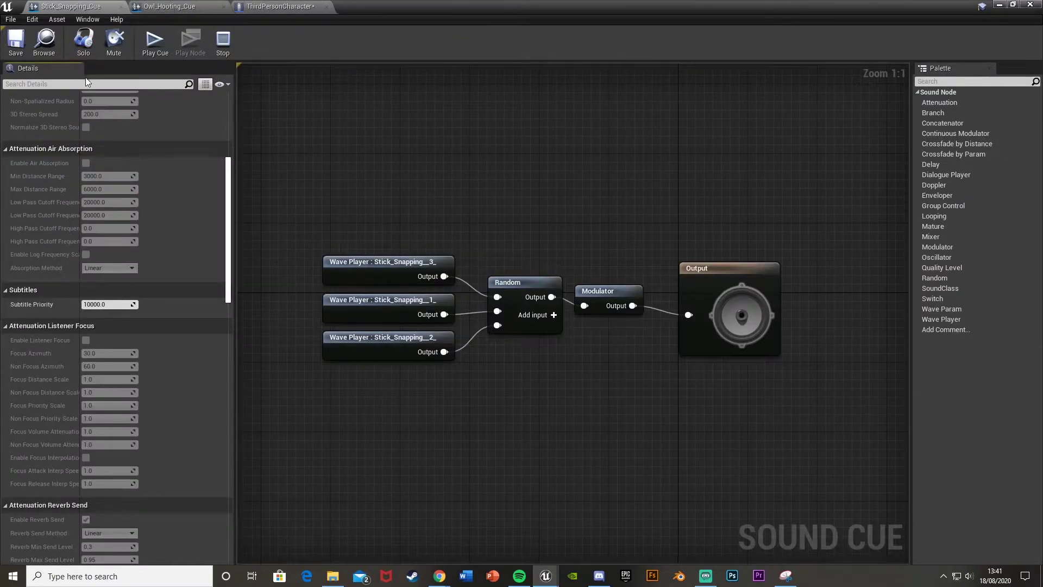
{"action": "type", "text": "over"}
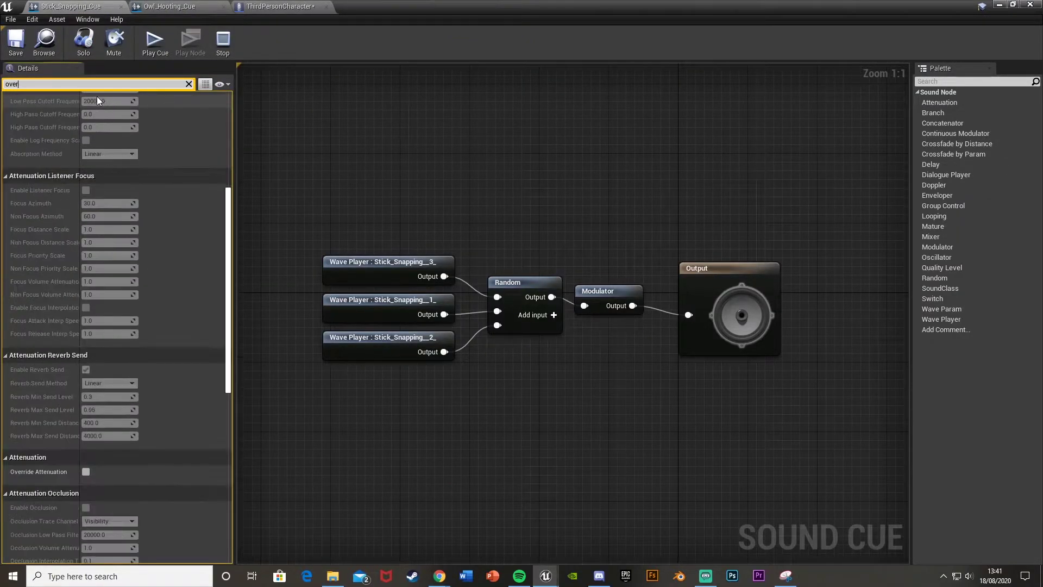
{"action": "type", "text": "ride at"}
{"action": "scroll", "coordinate": [83, 263], "scroll_direction": "down", "scroll_amount": 5}
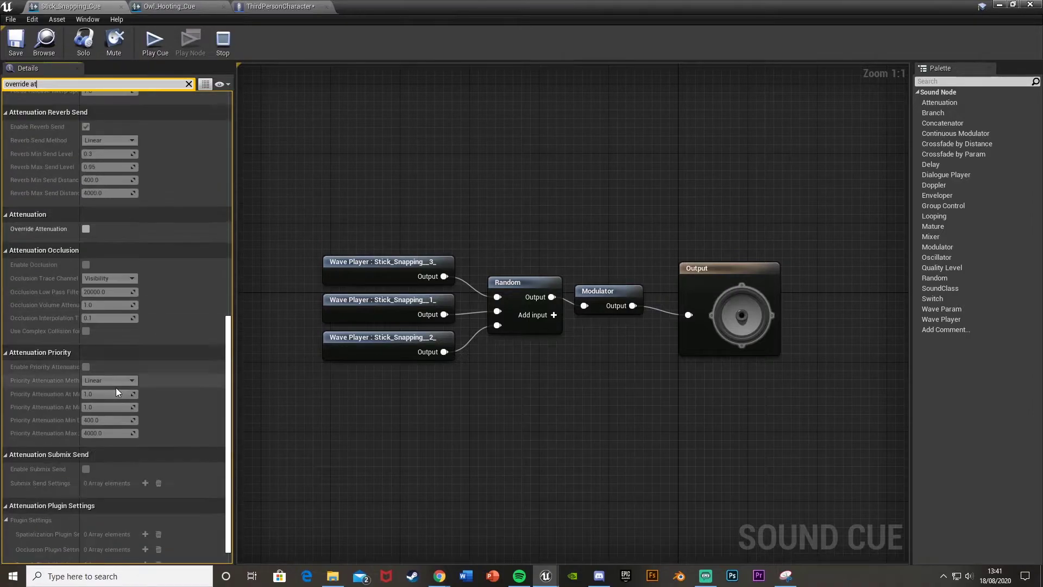
{"action": "left_click", "coordinate": [86, 229]}
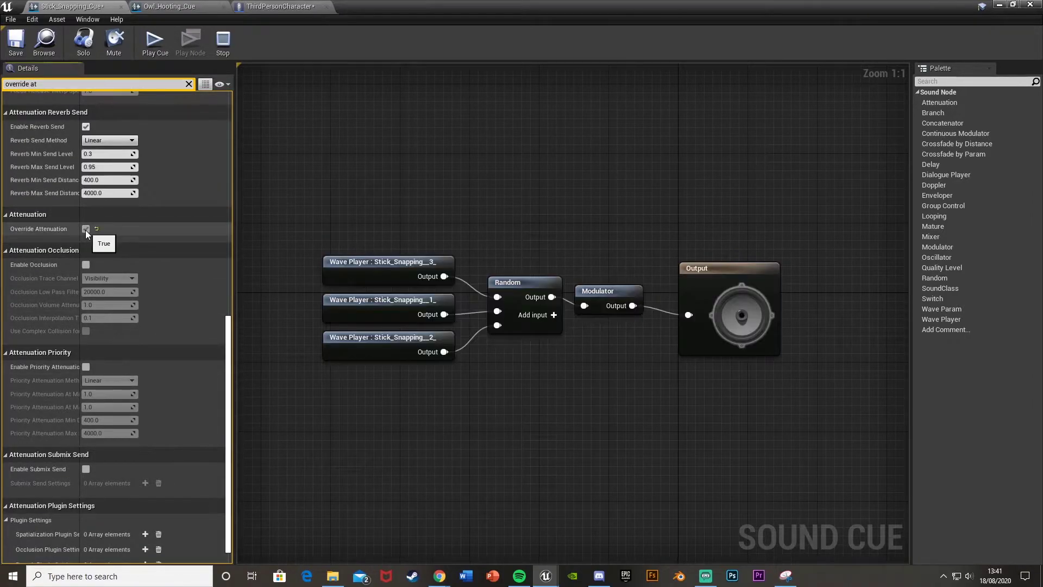
{"action": "scroll", "coordinate": [95, 296], "scroll_direction": "up", "scroll_amount": 10}
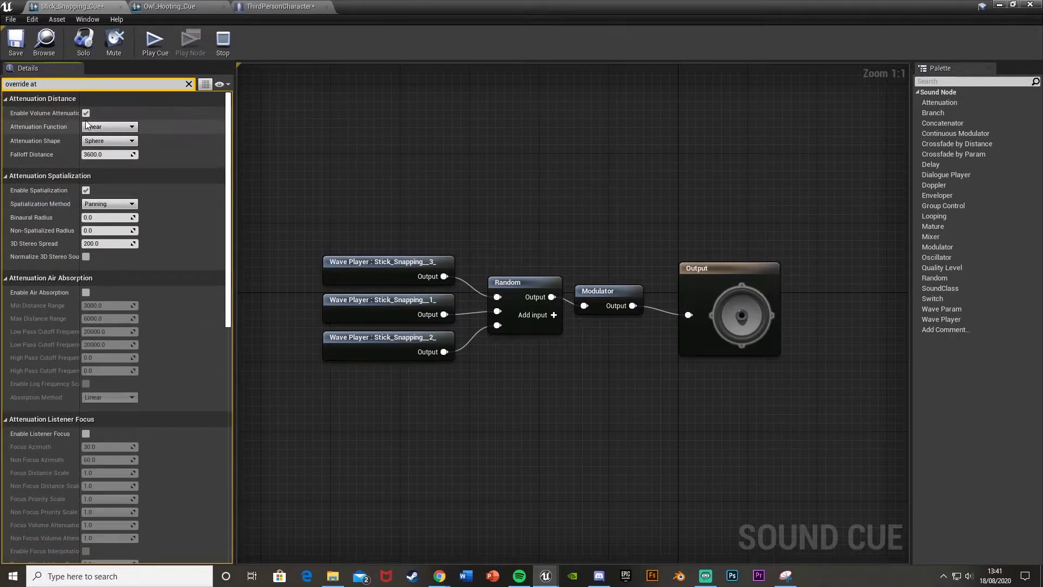
Reduce the Stick_Snapping_Cue attenuation Falloff Distance to about 913 while viewing its range in the level.
{"action": "left_click", "coordinate": [1016, 4]}
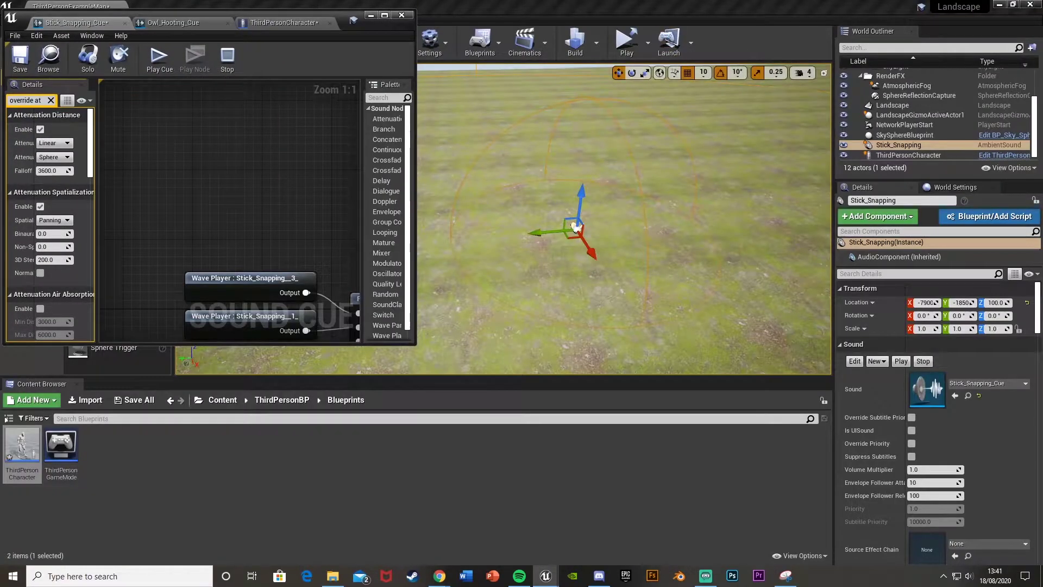
{"action": "right_click_drag", "start_coordinate": [713, 193], "coordinate": [714, 193]}
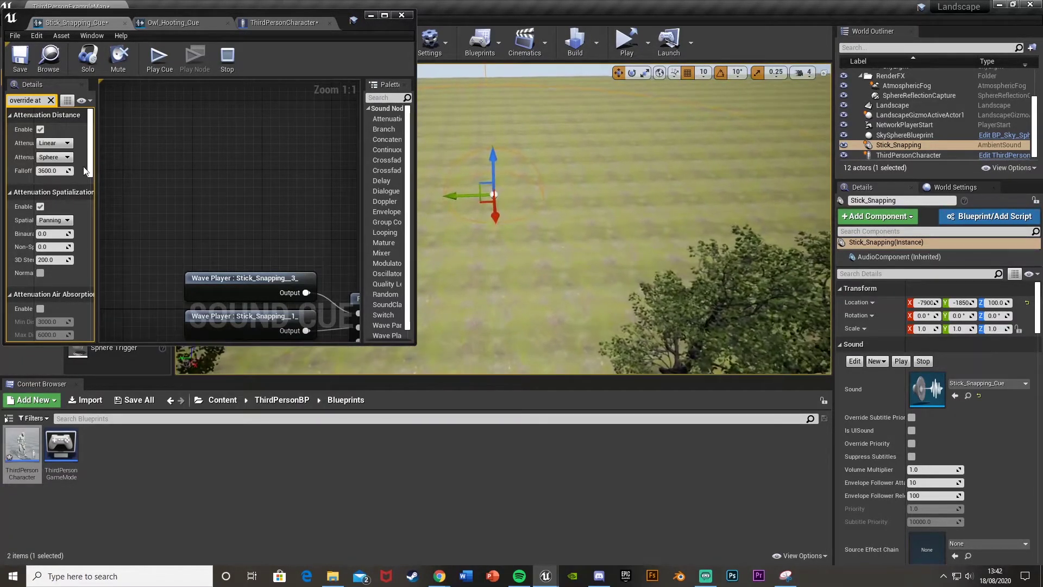
{"action": "left_click_drag", "start_coordinate": [62, 170], "coordinate": [54, 171]}
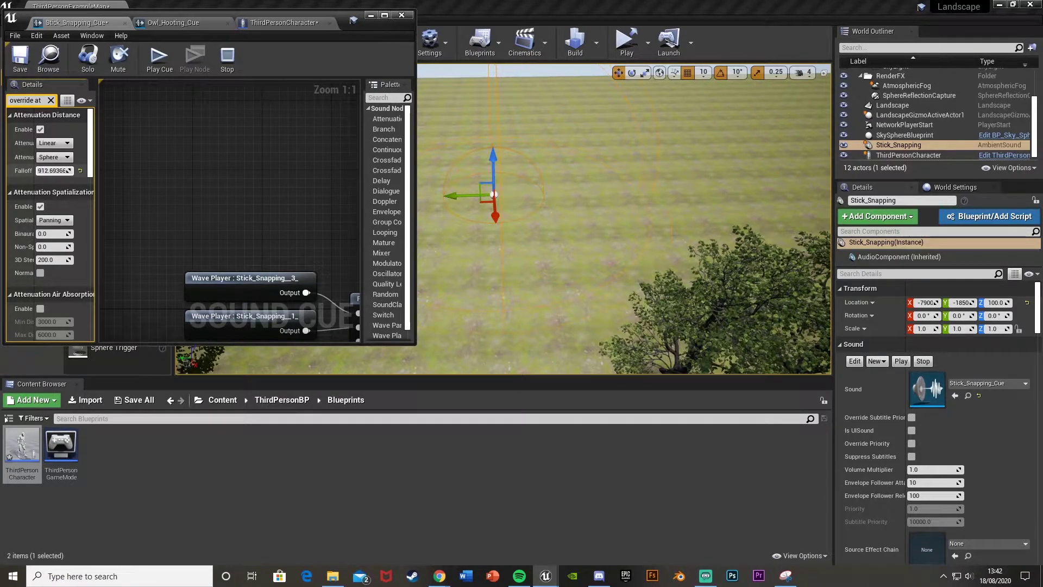
{"action": "left_click_drag", "start_coordinate": [50, 171], "coordinate": [51, 170]}
{"action": "left_click", "coordinate": [118, 57]}
Return to the ThirdPersonCharacter blueprint and disable Override Attenuation on the Stick Snapping Cue component.
{"action": "left_click", "coordinate": [279, 24]}
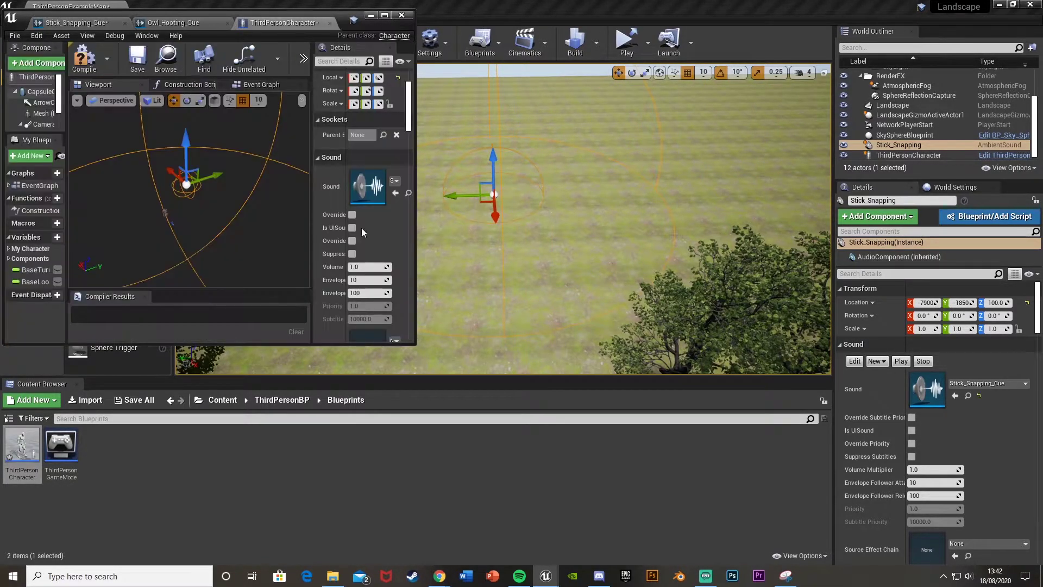
{"action": "right_click_drag", "start_coordinate": [244, 217], "coordinate": [244, 217]}
{"action": "left_click", "coordinate": [385, 15]}
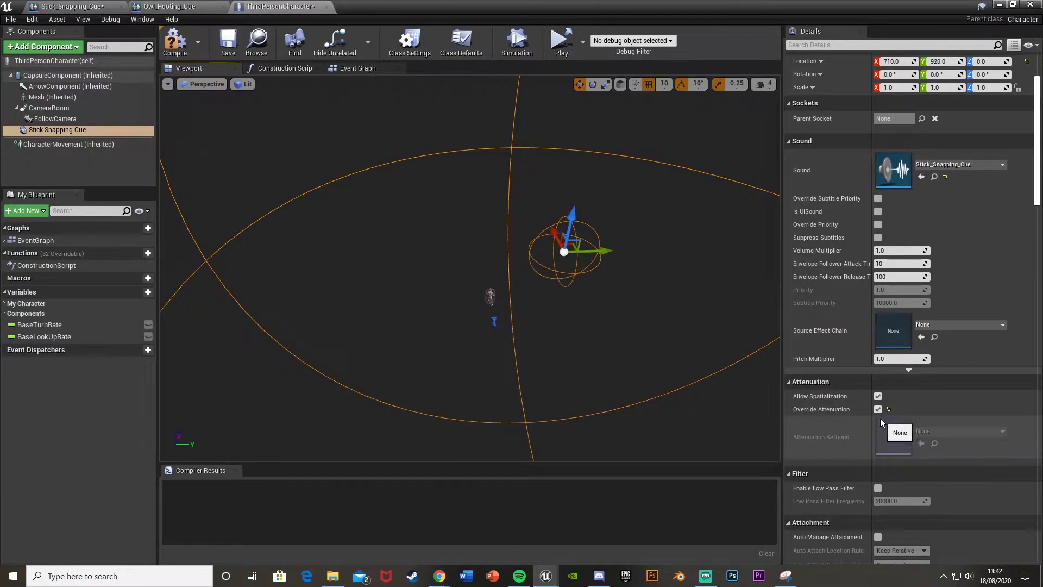
{"action": "left_click", "coordinate": [878, 411]}
Move the Stick Snapping Cue component closer to the character, to about X 480, Y 870.
{"action": "right_click_drag", "start_coordinate": [575, 268], "coordinate": [652, 293]}
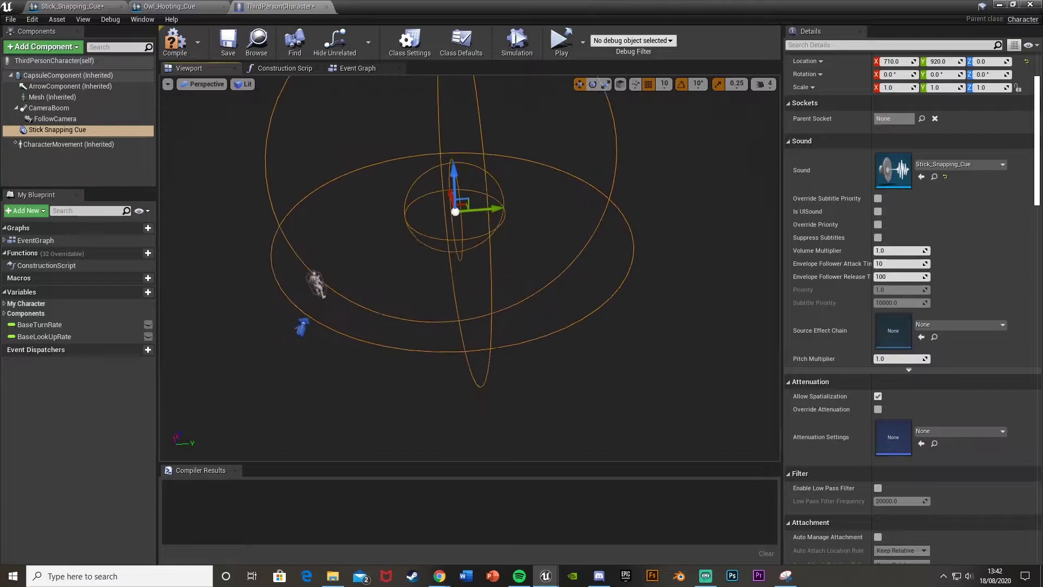
{"action": "right_click_drag", "start_coordinate": [375, 247], "coordinate": [482, 240]}
{"action": "left_click_drag", "start_coordinate": [482, 232], "coordinate": [531, 266]}
{"action": "right_click_drag", "start_coordinate": [532, 266], "coordinate": [483, 247]}
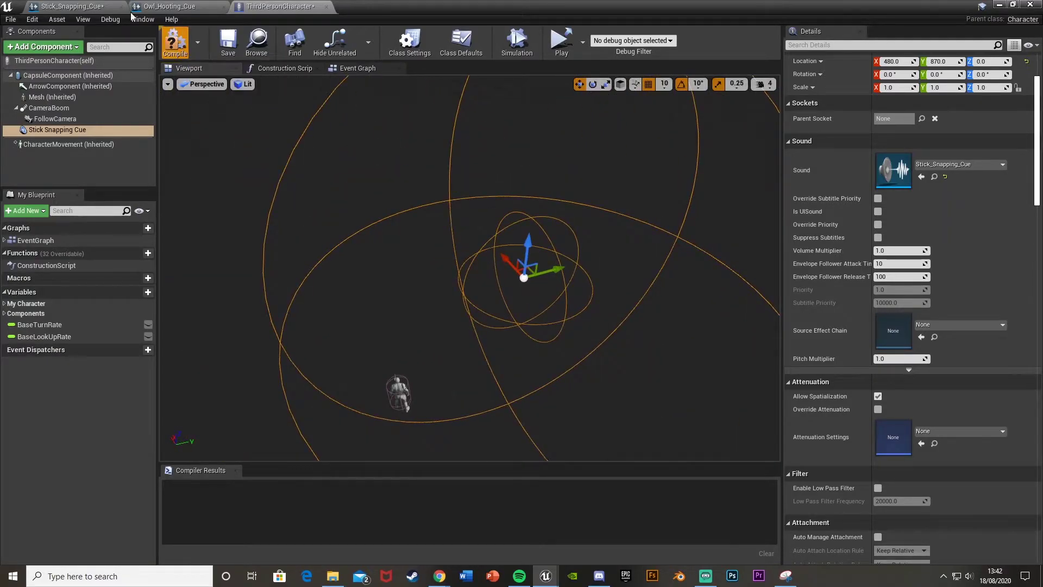
Save the Stick_Snapping_Cue sound cue with its edited attenuation settings.
{"action": "left_click", "coordinate": [111, 7]}
{"action": "left_click", "coordinate": [189, 83]}
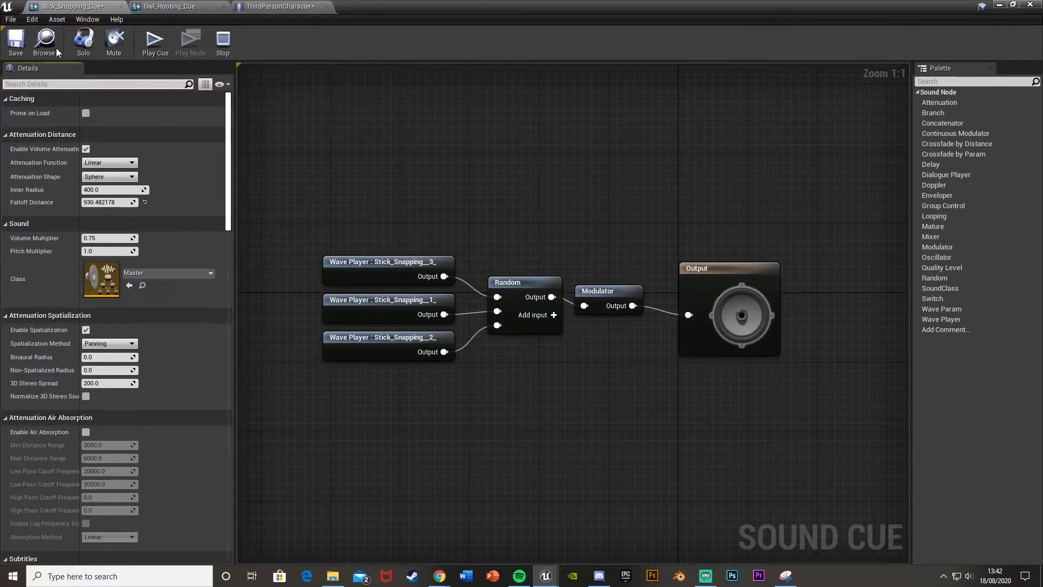
{"action": "left_click", "coordinate": [16, 42]}
Enable Override Attenuation in the Owl_Hooting_Cue sound cue's own settings.
{"action": "left_click", "coordinate": [169, 7]}
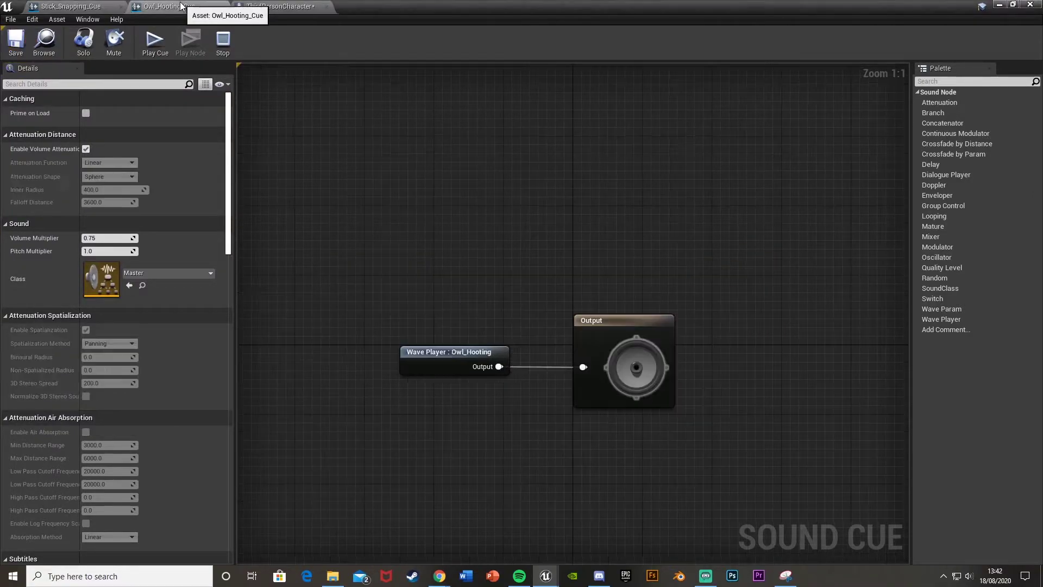
{"action": "left_click", "coordinate": [16, 42]}
{"action": "left_click", "coordinate": [38, 85]}
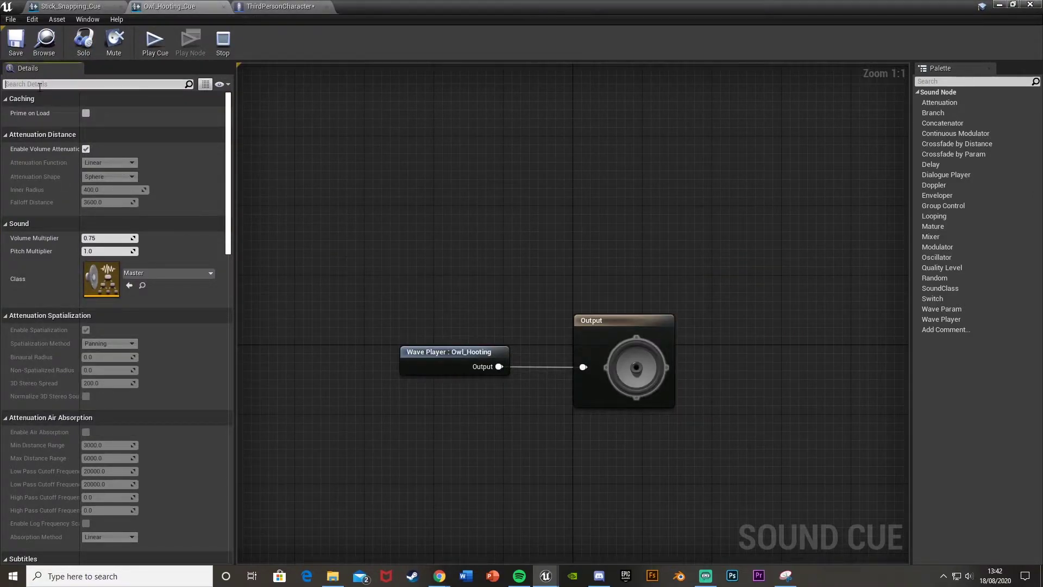
{"action": "type", "text": "override"}
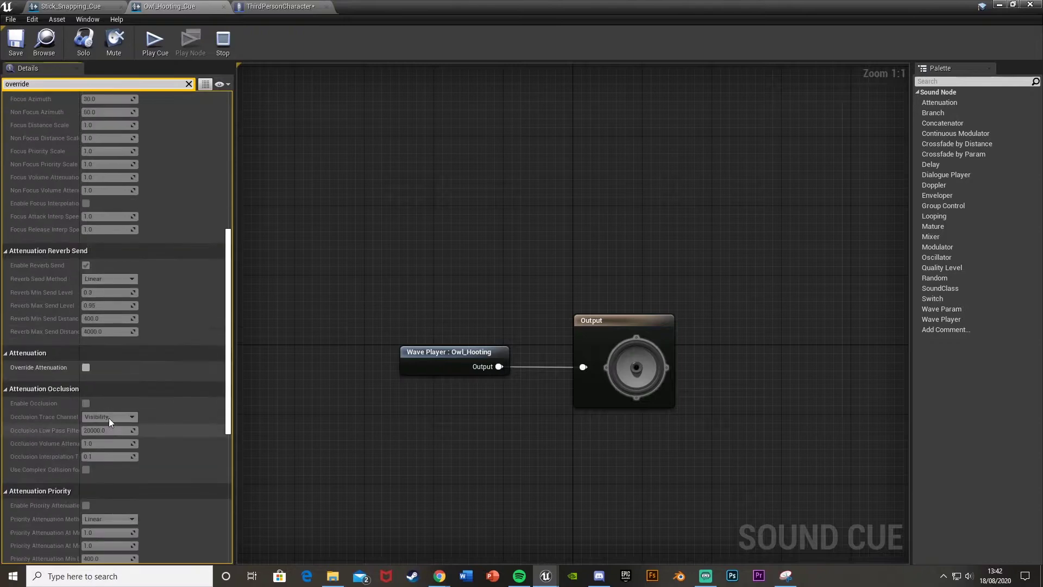
{"action": "left_click", "coordinate": [85, 372]}
{"action": "scroll", "coordinate": [102, 380], "scroll_direction": "up", "scroll_amount": 3}
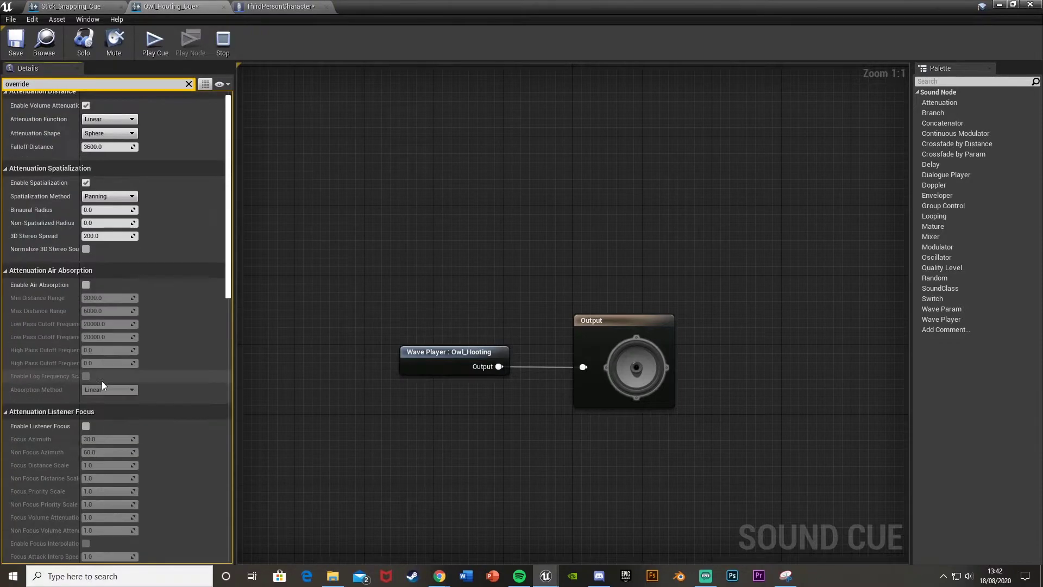
Check the Stick_Snapping_Cue falloff, then set the Owl_Hooting_Cue Falloff Distance to 930 and save that cue.
{"action": "left_click", "coordinate": [189, 83]}
{"action": "left_click", "coordinate": [97, 6]}
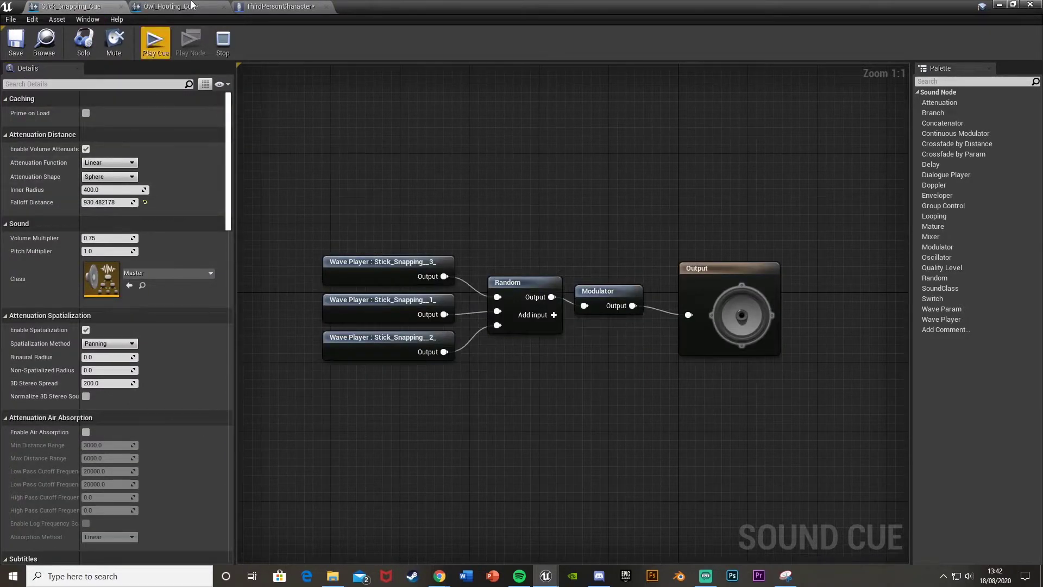
{"action": "left_click", "coordinate": [170, 6]}
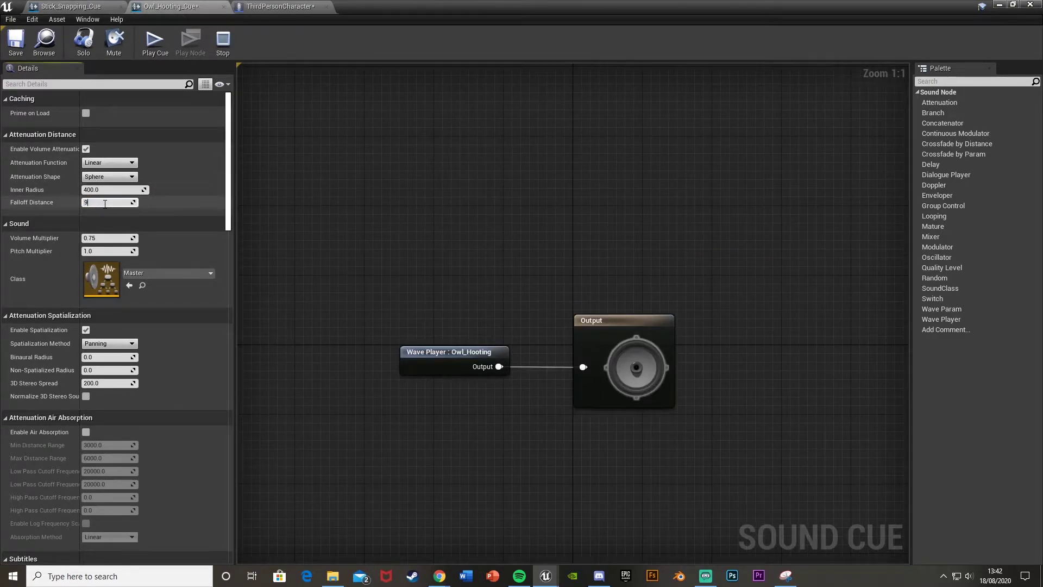
{"action": "key", "text": "ctrl+s"}
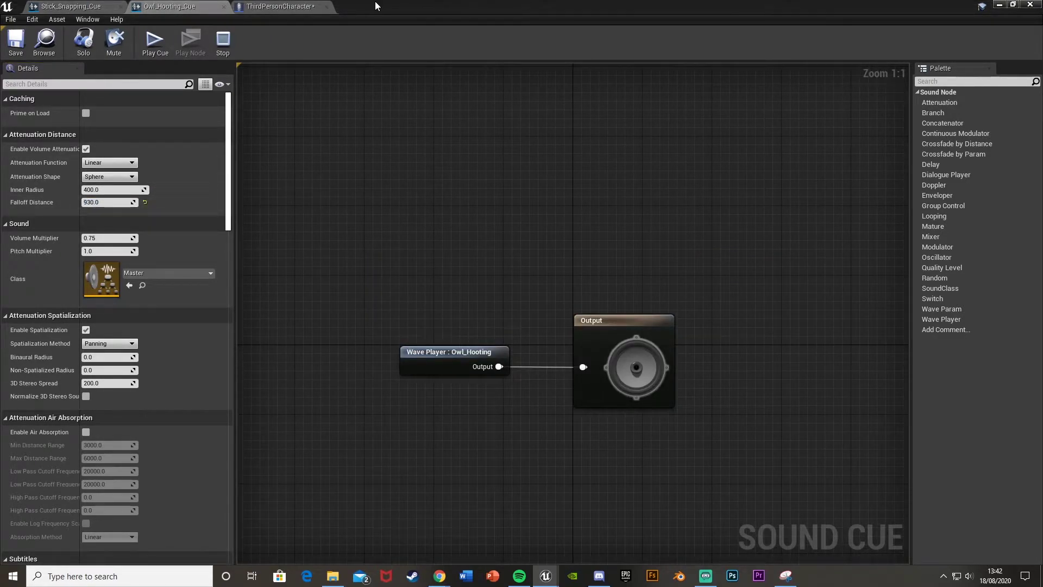
Return to the ThirdPersonCharacter blueprint and duplicate the Stick Snapping Cue component twice.
{"action": "left_click", "coordinate": [269, 6]}
{"action": "mouse_move", "coordinate": [468, 260]}
{"action": "left_mouse_down"}
{"action": "mouse_move", "coordinate": [489, 255]}
{"action": "mouse_move", "coordinate": [478, 259]}
{"action": "left_mouse_up"}
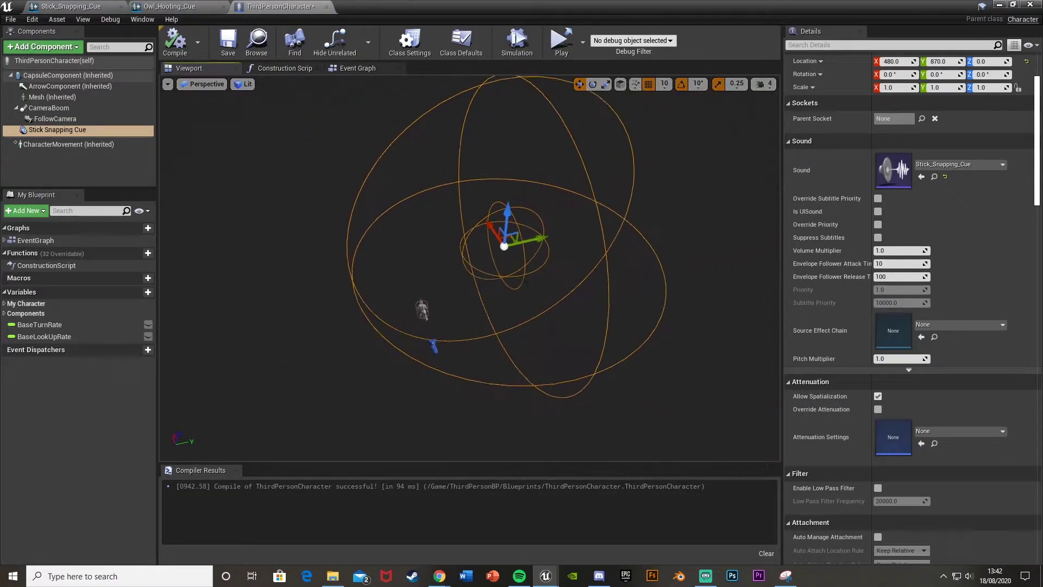
{"action": "right_click_drag", "start_coordinate": [478, 259], "coordinate": [490, 256]}
{"action": "left_click", "coordinate": [134, 128]}
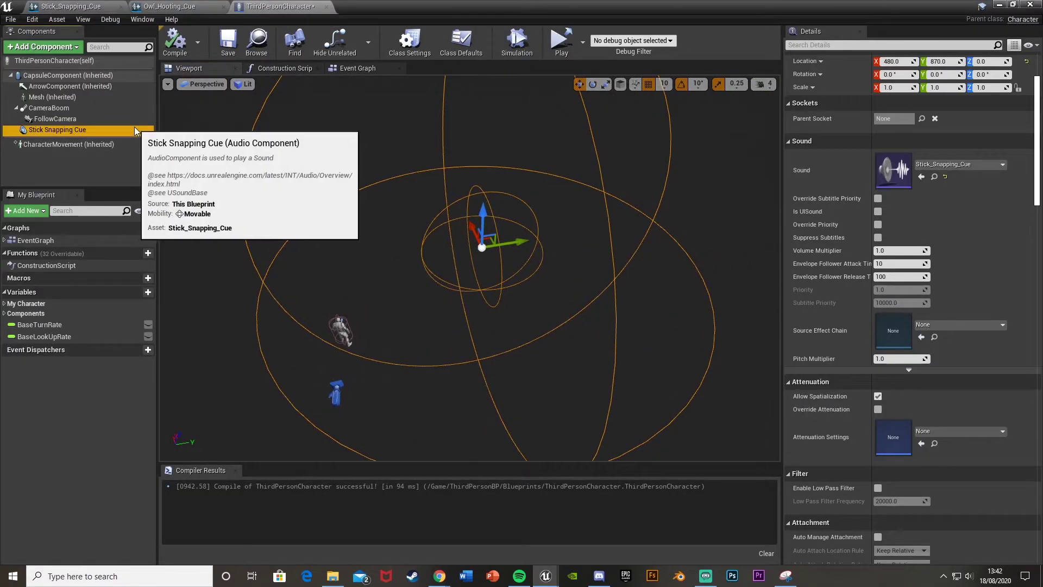
{"action": "key", "text": "ctrl+w"}
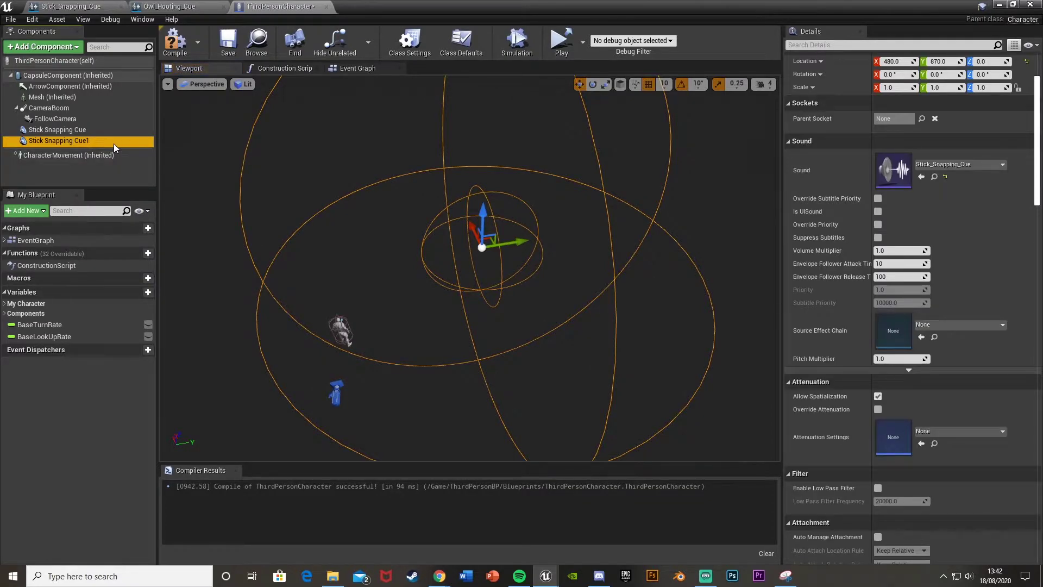
{"action": "key", "text": "ctrl+w"}
Move the Stick Snapping Cue2 component just behind the character, to about X -250, Y -120.
{"action": "left_click_drag", "start_coordinate": [516, 242], "coordinate": [314, 281]}
{"action": "right_click_drag", "start_coordinate": [313, 282], "coordinate": [472, 302]}
{"action": "left_click_drag", "start_coordinate": [306, 354], "coordinate": [439, 352]}
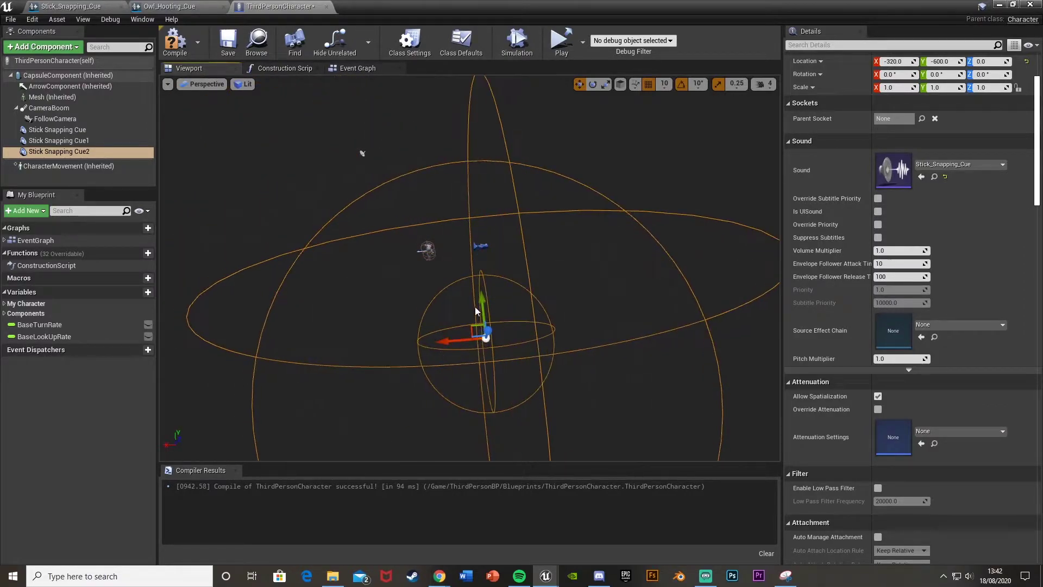
{"action": "left_click_drag", "start_coordinate": [478, 308], "coordinate": [471, 236]}
{"action": "left_click_drag", "start_coordinate": [450, 272], "coordinate": [448, 272]}
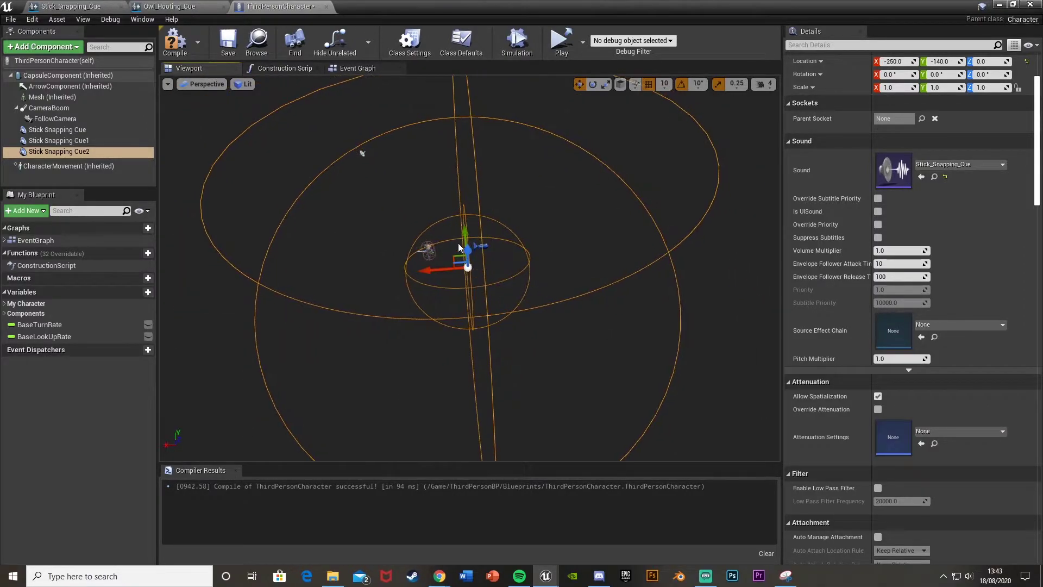
{"action": "mouse_move", "coordinate": [465, 234]}
{"action": "left_mouse_down"}
{"action": "mouse_move", "coordinate": [465, 247]}
{"action": "mouse_move", "coordinate": [465, 233]}
{"action": "left_mouse_up"}
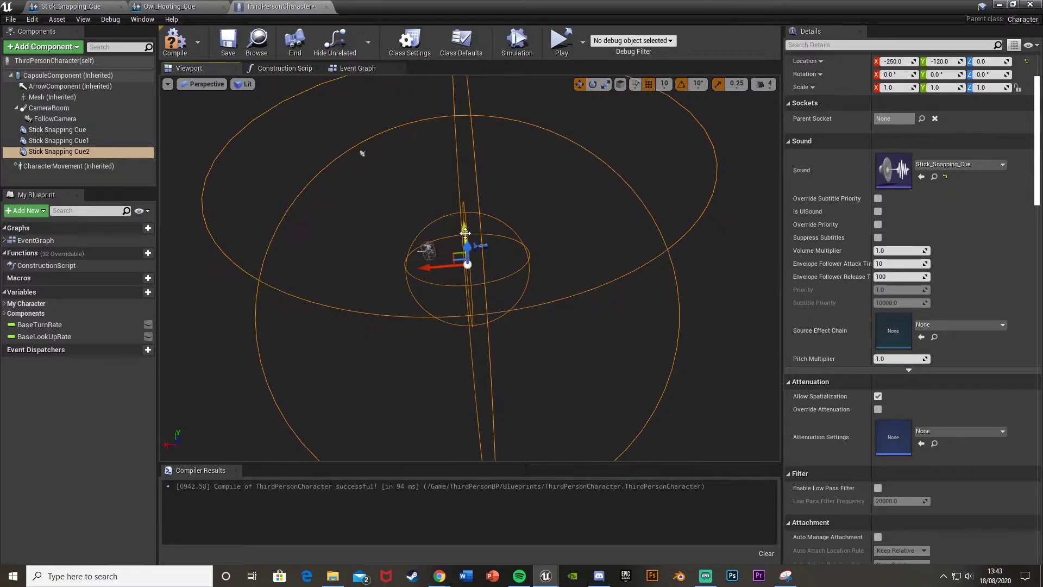
Move the original Stick Snapping Cue component behind and to the side of the character, to about X -720, Y 520.
{"action": "left_click", "coordinate": [115, 141]}
{"action": "left_click", "coordinate": [118, 151]}
{"action": "left_click", "coordinate": [111, 131]}
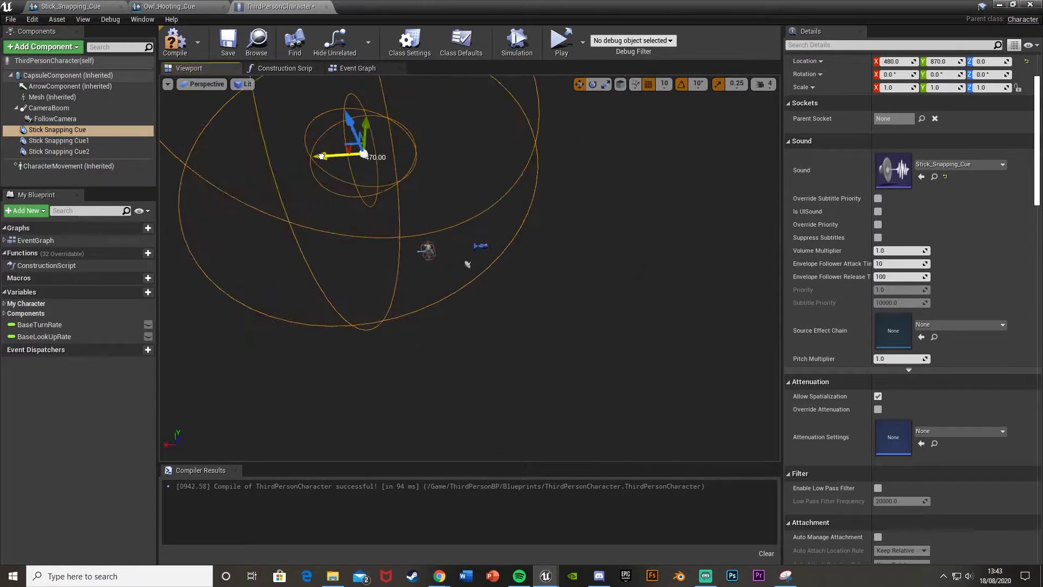
{"action": "left_click_drag", "start_coordinate": [319, 157], "coordinate": [468, 148]}
{"action": "left_click_drag", "start_coordinate": [511, 122], "coordinate": [490, 182]}
Move the Stick Snapping Cue1 component ahead of the character, to about X 790, Y 490.
{"action": "key", "text": "Down"}
{"action": "left_click_drag", "start_coordinate": [342, 154], "coordinate": [163, 179]}
{"action": "left_click_drag", "start_coordinate": [640, 315], "coordinate": [600, 312], "text": "alt"}
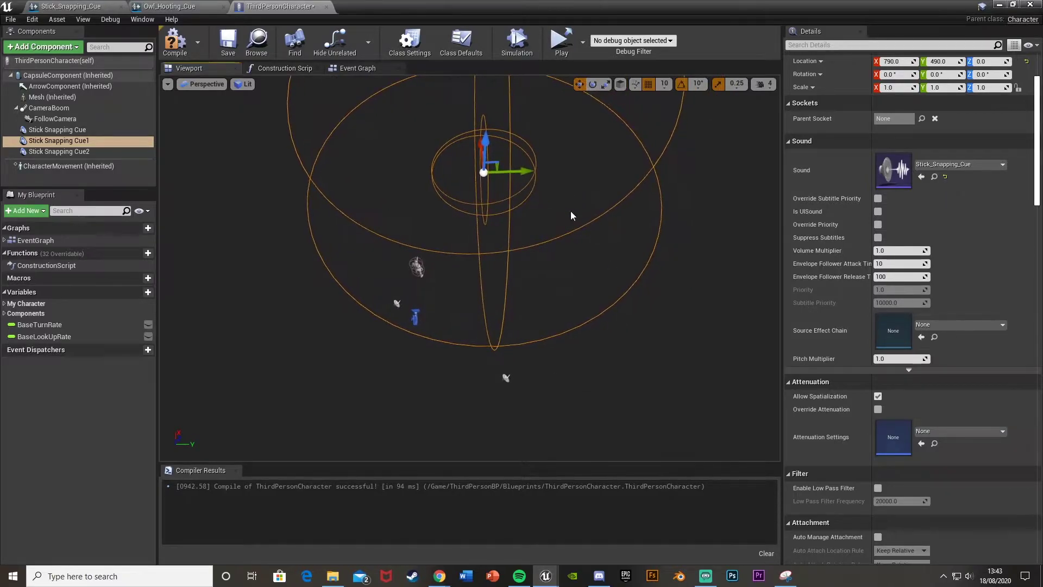
Compare the attenuation ranges of all three Stick Snapping Cue components around the character.
{"action": "left_click", "coordinate": [56, 129]}
{"action": "left_click", "coordinate": [73, 152], "text": "shift"}
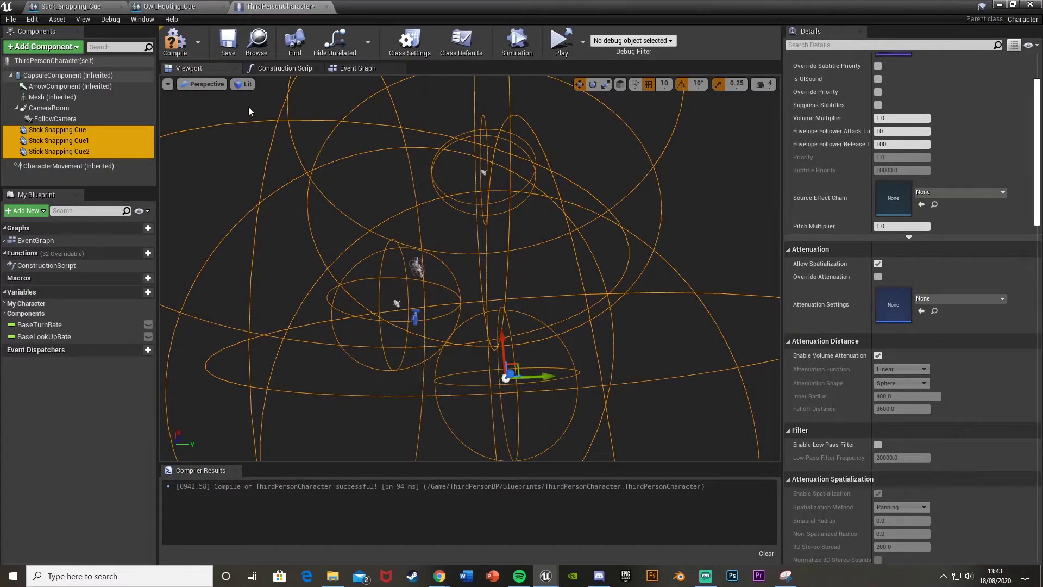
{"action": "left_click", "coordinate": [99, 176]}
Add an Audio component named Owl Hooting Cue and assign it the Owl_Hooting_Cue sound.
{"action": "left_click", "coordinate": [67, 50]}
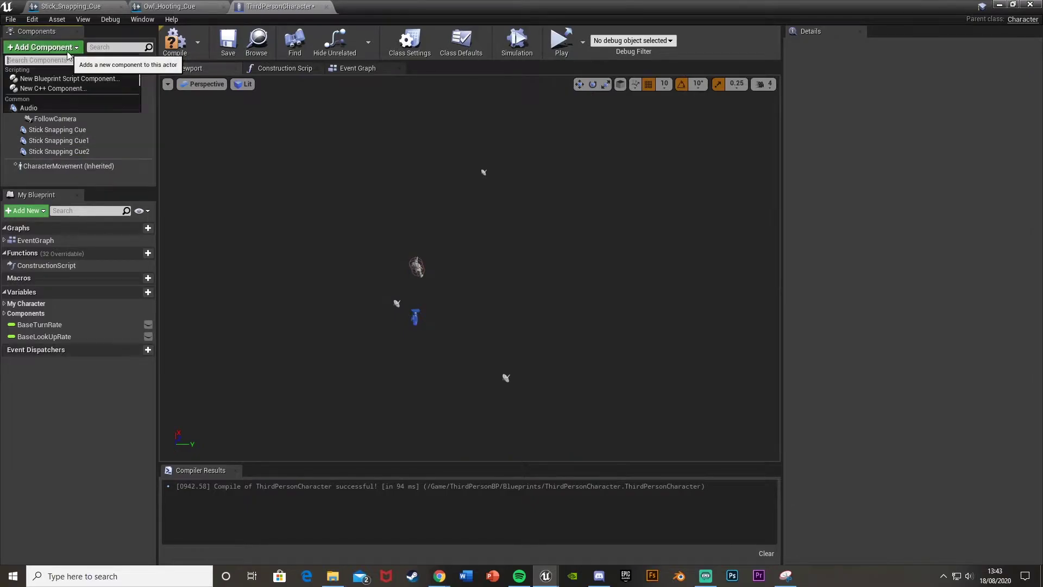
{"action": "left_click", "coordinate": [70, 106]}
{"action": "type", "text": "Owv"}
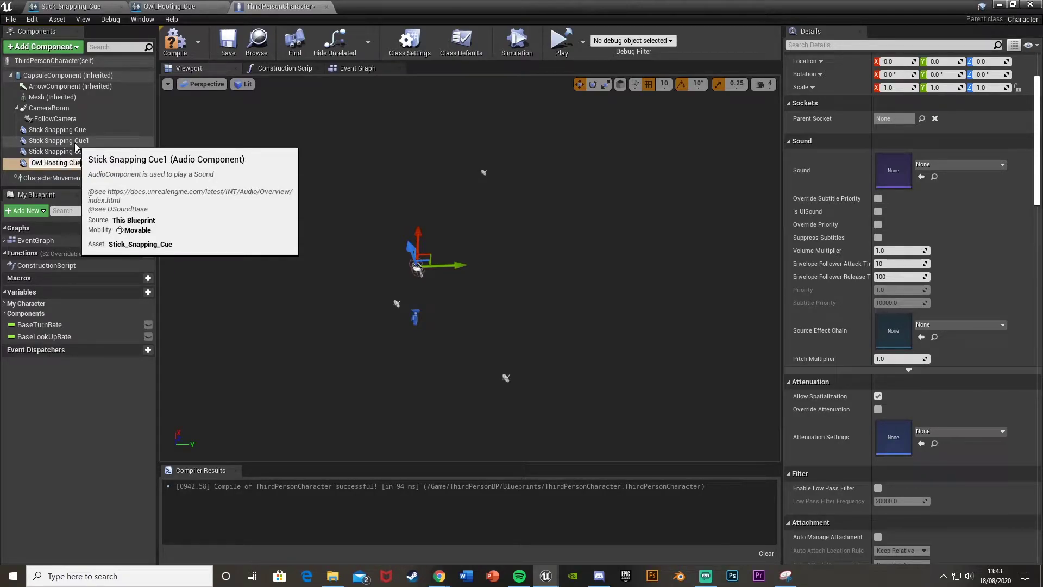
{"action": "left_click", "coordinate": [953, 165]}
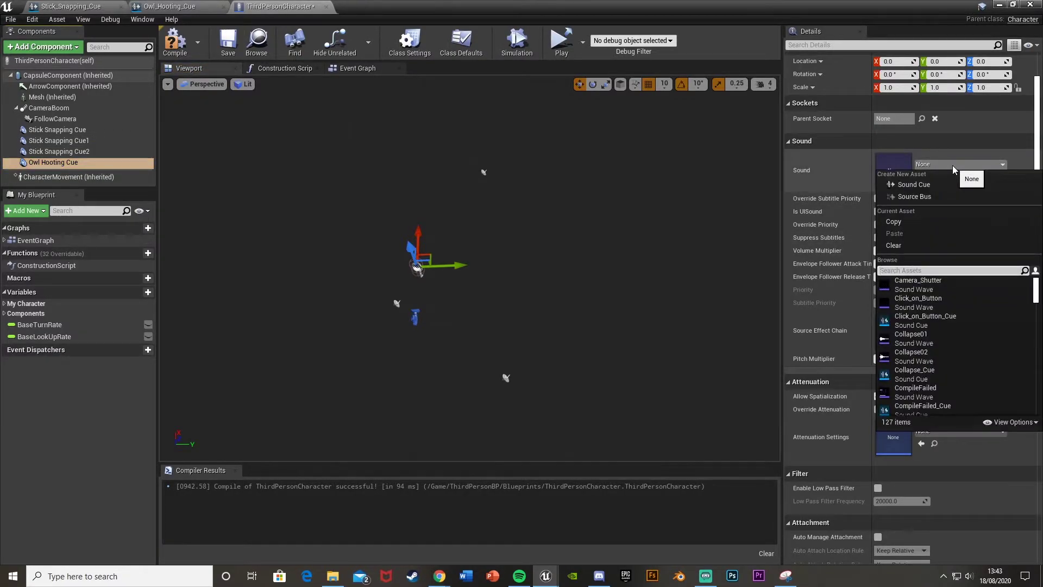
{"action": "type", "text": "owl"}
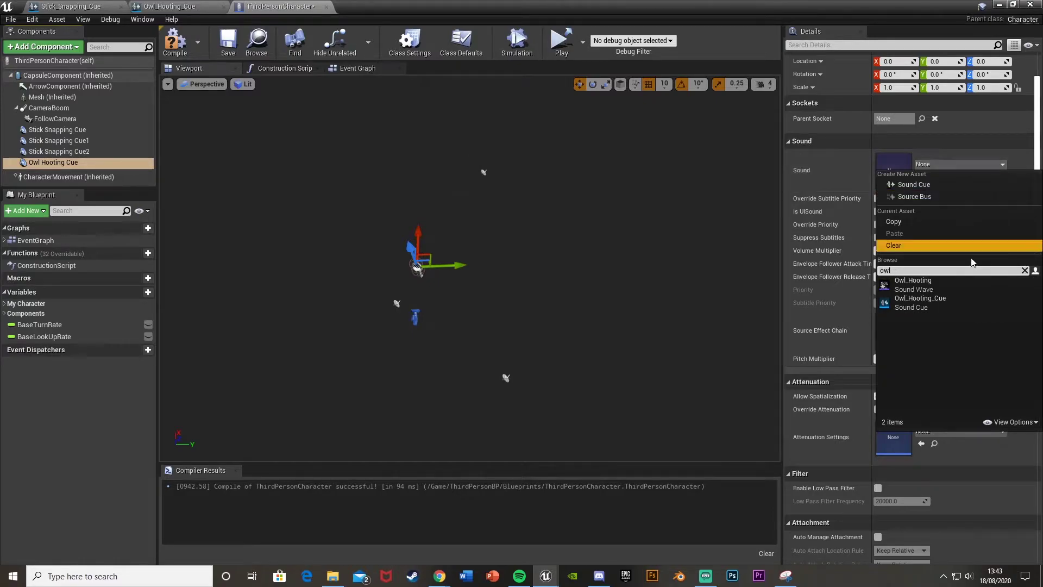
{"action": "left_click", "coordinate": [950, 310]}
Move the Owl Hooting Cue component high up and ahead of the character, to about X 1000, Y -980, Z 420.
{"action": "mouse_move", "coordinate": [510, 263]}
{"action": "right_mouse_down"}
{"action": "mouse_move", "coordinate": [641, 263]}
{"action": "mouse_move", "coordinate": [511, 262]}
{"action": "right_mouse_up"}
{"action": "left_click_drag", "start_coordinate": [511, 263], "coordinate": [292, 152]}
{"action": "right_click_drag", "start_coordinate": [482, 276], "coordinate": [613, 269]}
Select the three Stick Snapping Cue components together and lower them towards the character's feet.
{"action": "left_click", "coordinate": [500, 281]}
{"action": "right_click_drag", "start_coordinate": [499, 280], "coordinate": [445, 280]}
{"action": "left_click", "coordinate": [722, 231]}
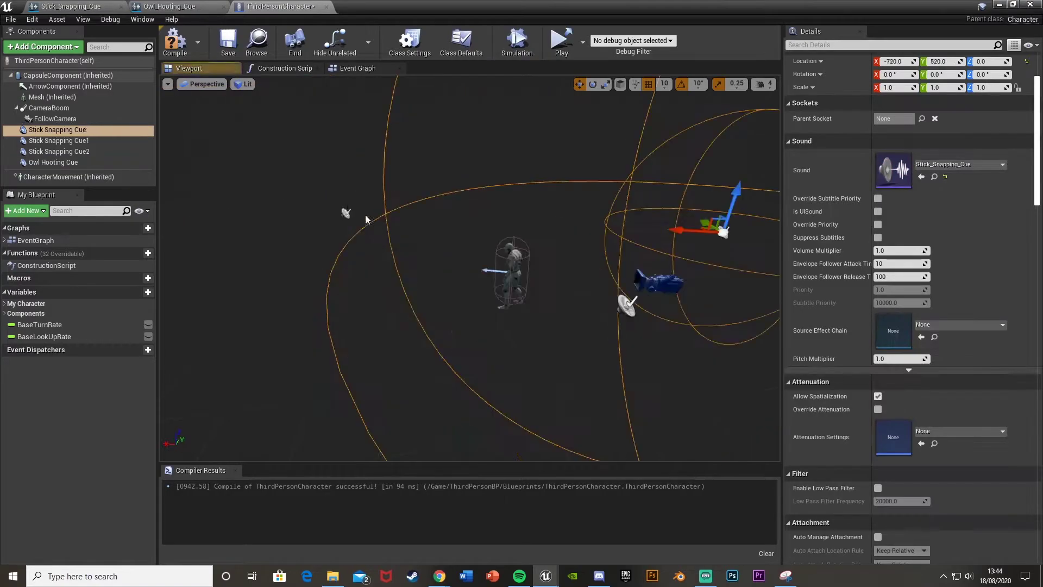
{"action": "left_click", "coordinate": [343, 213]}
{"action": "right_click_drag", "start_coordinate": [343, 214], "coordinate": [462, 239]}
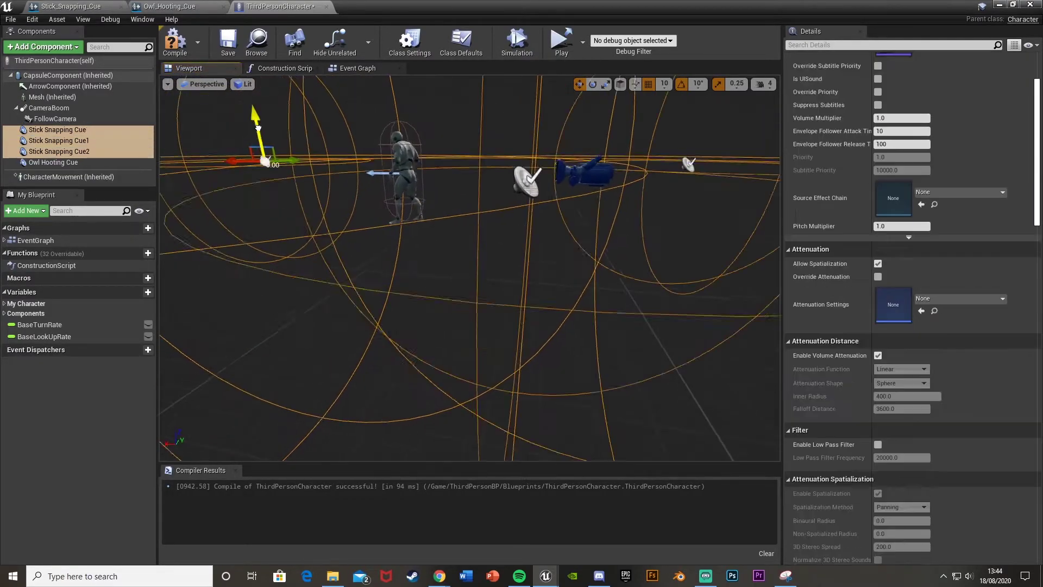
{"action": "left_click_drag", "start_coordinate": [257, 129], "coordinate": [260, 142]}
{"action": "right_click_drag", "start_coordinate": [304, 206], "coordinate": [174, 239]}
{"action": "mouse_move", "coordinate": [335, 231]}
{"action": "right_mouse_down"}
{"action": "mouse_move", "coordinate": [340, 182]}
{"action": "mouse_move", "coordinate": [331, 234]}
{"action": "right_mouse_up"}
Duplicate the Owl Hooting Cue component and place the copy behind the character, at about X -1180, Z 240.
{"action": "left_click", "coordinate": [320, 173]}
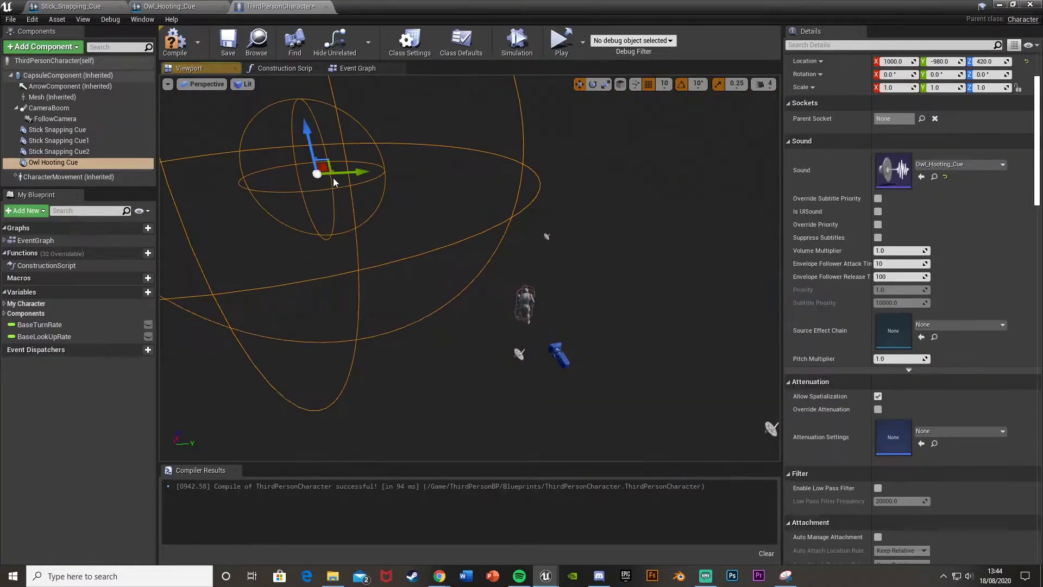
{"action": "left_click_drag", "start_coordinate": [314, 148], "coordinate": [314, 143]}
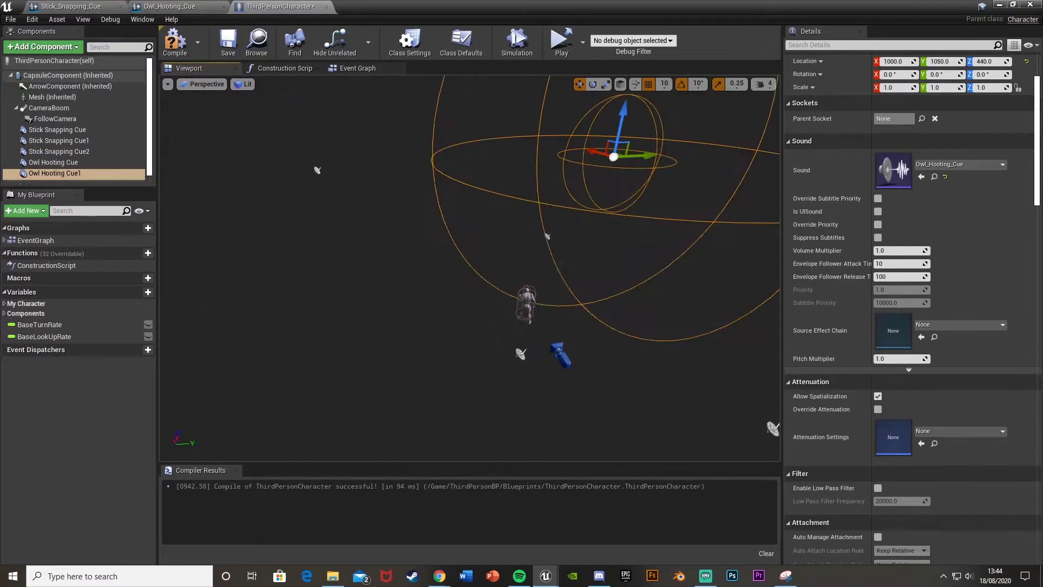
{"action": "right_click_drag", "start_coordinate": [317, 170], "coordinate": [333, 170]}
{"action": "left_click_drag", "start_coordinate": [319, 165], "coordinate": [559, 182]}
{"action": "right_click_drag", "start_coordinate": [559, 182], "coordinate": [593, 212]}
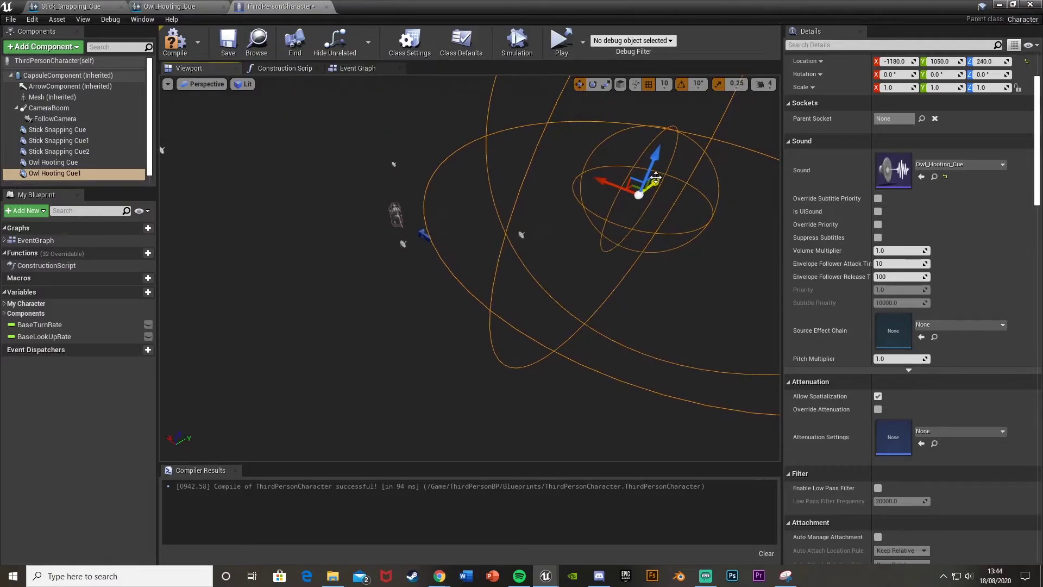
{"action": "left_click_drag", "start_coordinate": [654, 180], "coordinate": [614, 238]}
Duplicate the owl component again, placing the copy at about X 1200, Y 1450, Z 510, and compile the blueprint.
{"action": "right_click_drag", "start_coordinate": [598, 238], "coordinate": [570, 250]}
{"action": "key", "text": "ctrl+w"}
{"action": "left_click_drag", "start_coordinate": [563, 253], "coordinate": [466, 114]}
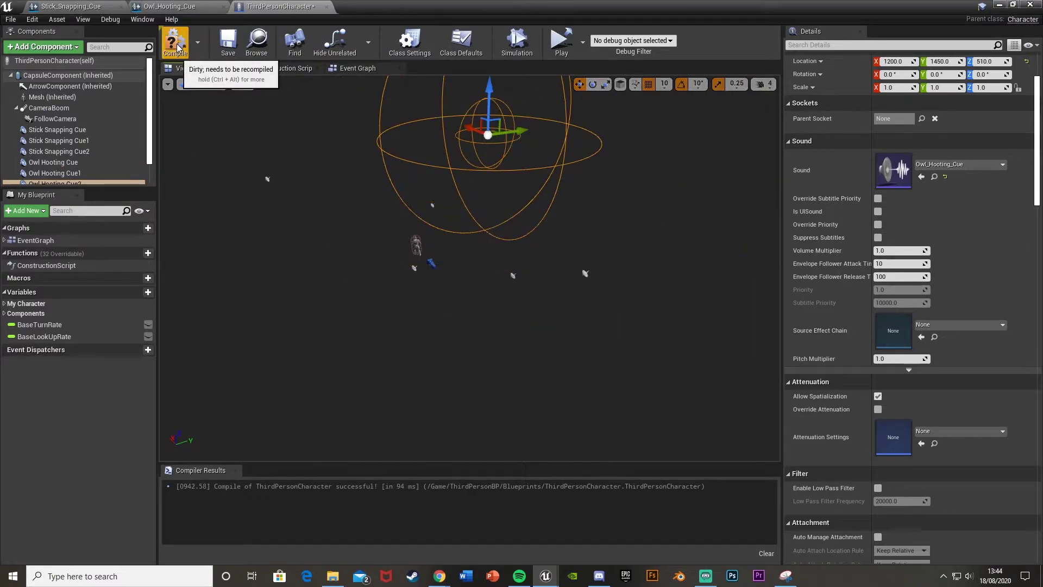
{"action": "left_click", "coordinate": [175, 44]}
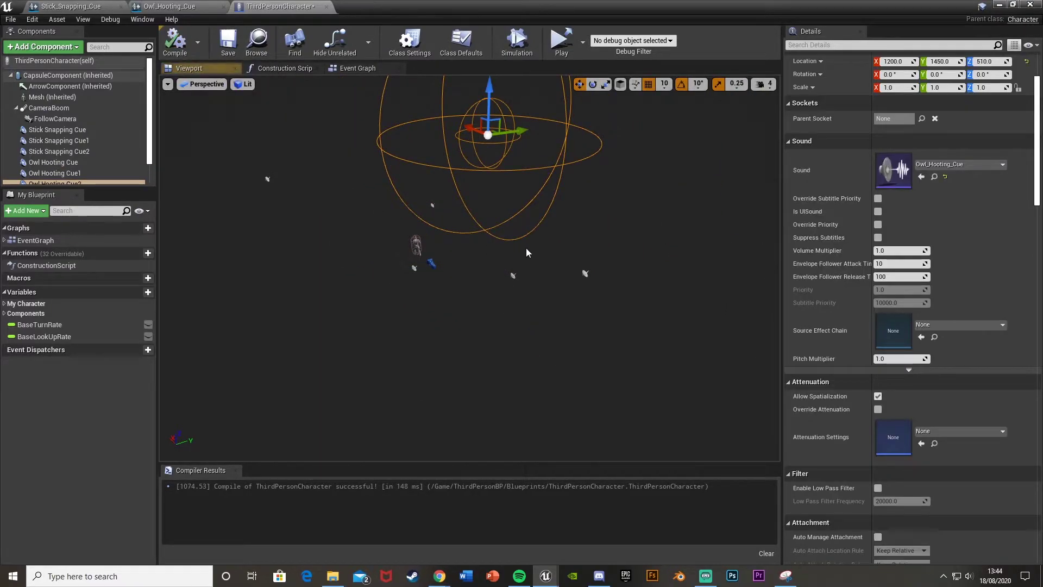
Add an Event Tick node in an empty area of the character's event graph.
{"action": "left_click", "coordinate": [352, 69]}
{"action": "right_click_drag", "start_coordinate": [514, 297], "coordinate": [202, 143]}
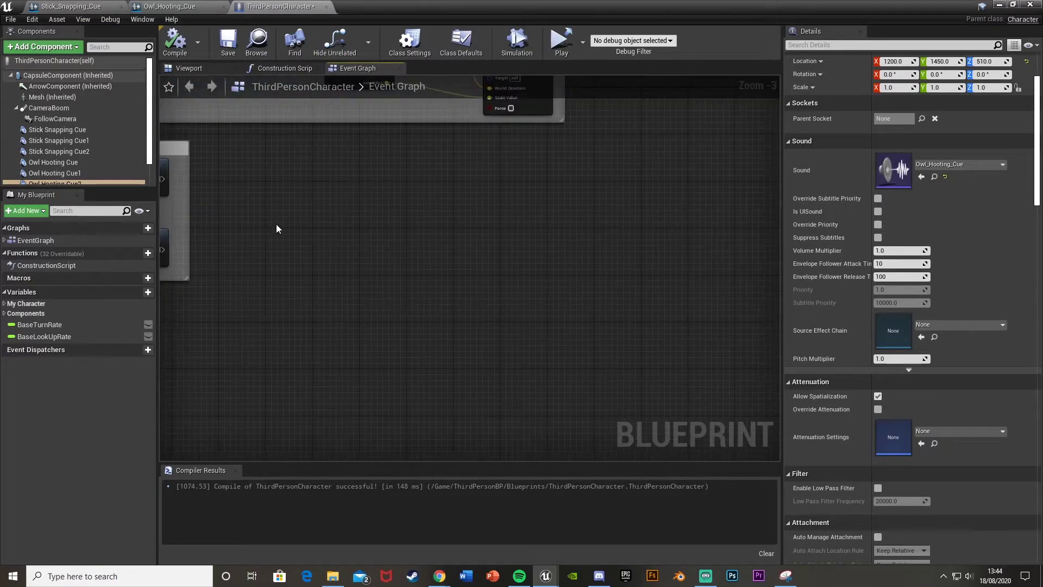
{"action": "scroll", "coordinate": [276, 224], "scroll_direction": "up", "scroll_amount": 1}
{"action": "right_click_drag", "start_coordinate": [276, 224], "coordinate": [333, 209]}
{"action": "right_click_drag", "start_coordinate": [403, 183], "coordinate": [370, 195]}
{"action": "right_click", "coordinate": [371, 196]}
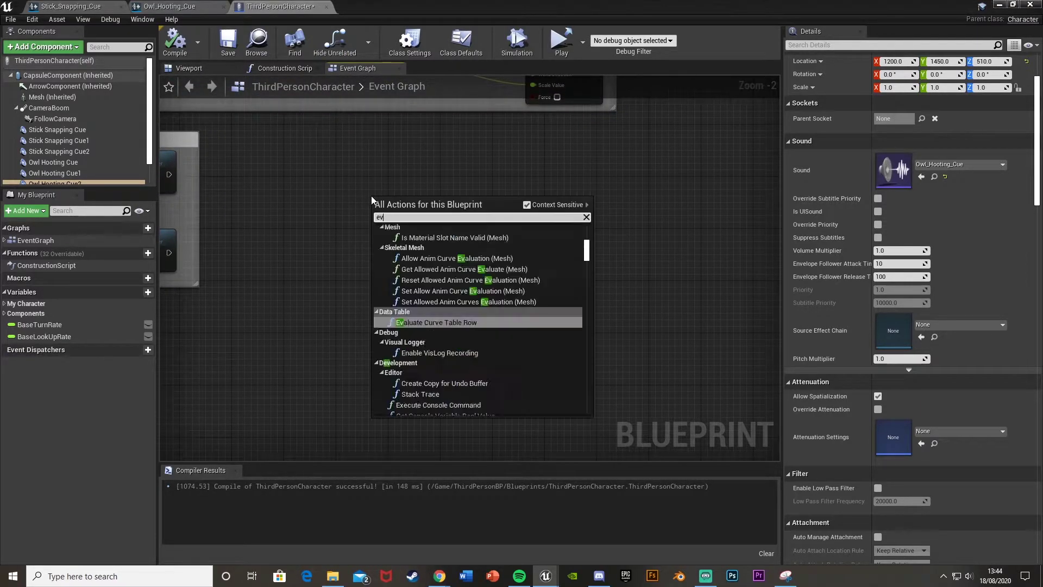
{"action": "type", "text": "tick"}
{"action": "key", "text": "Return"}
{"action": "scroll", "coordinate": [372, 200], "scroll_direction": "up", "scroll_amount": 2}
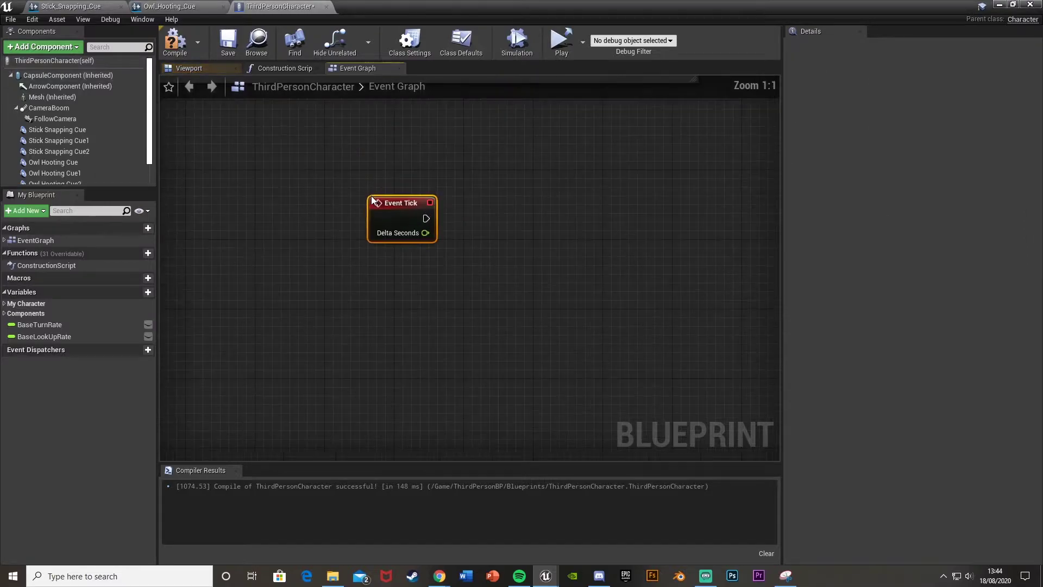
Connect a Sequence node to the Event Tick execution output.
{"action": "left_click_drag", "start_coordinate": [453, 215], "coordinate": [497, 213]}
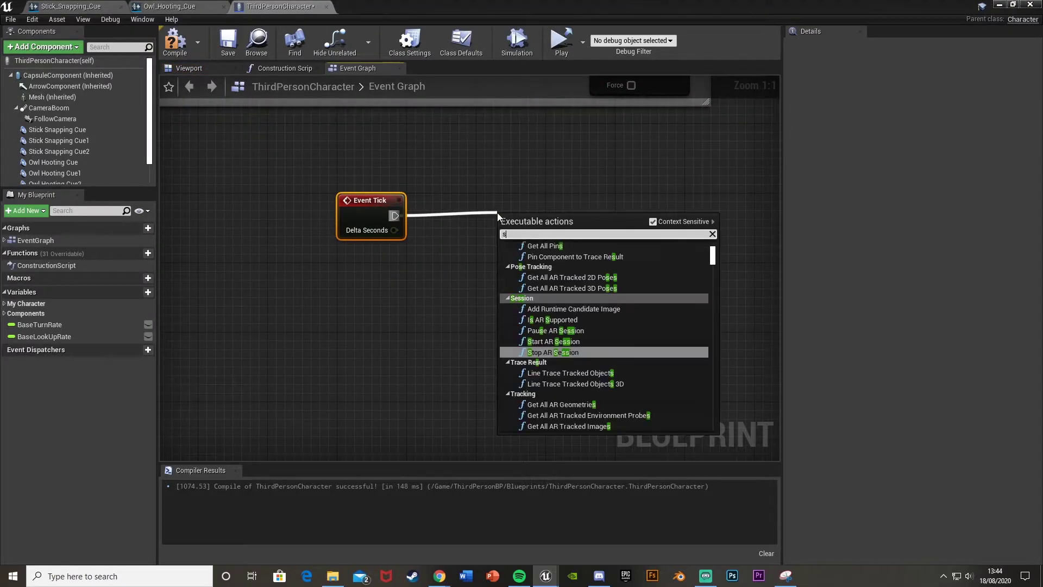
{"action": "type", "text": "seq"}
{"action": "key", "text": "Return"}
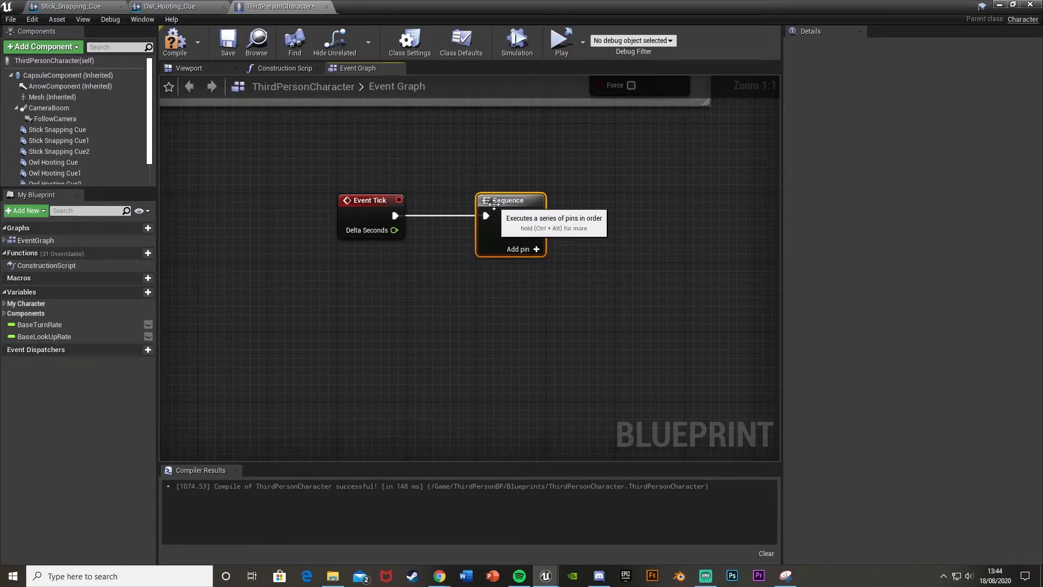
Add a Delay node connected to the Sequence node's Then 0 output.
{"action": "right_click_drag", "start_coordinate": [495, 207], "coordinate": [313, 235]}
{"action": "left_click_drag", "start_coordinate": [352, 248], "coordinate": [421, 248]}
{"action": "type", "text": "d"}
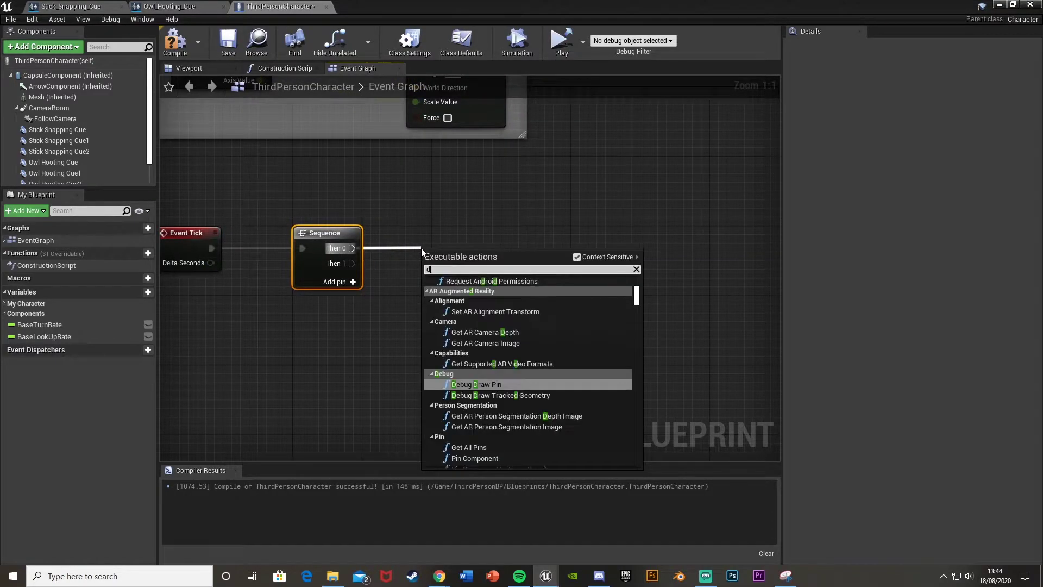
{"action": "type", "text": "elay"}
{"action": "key", "text": "Return"}
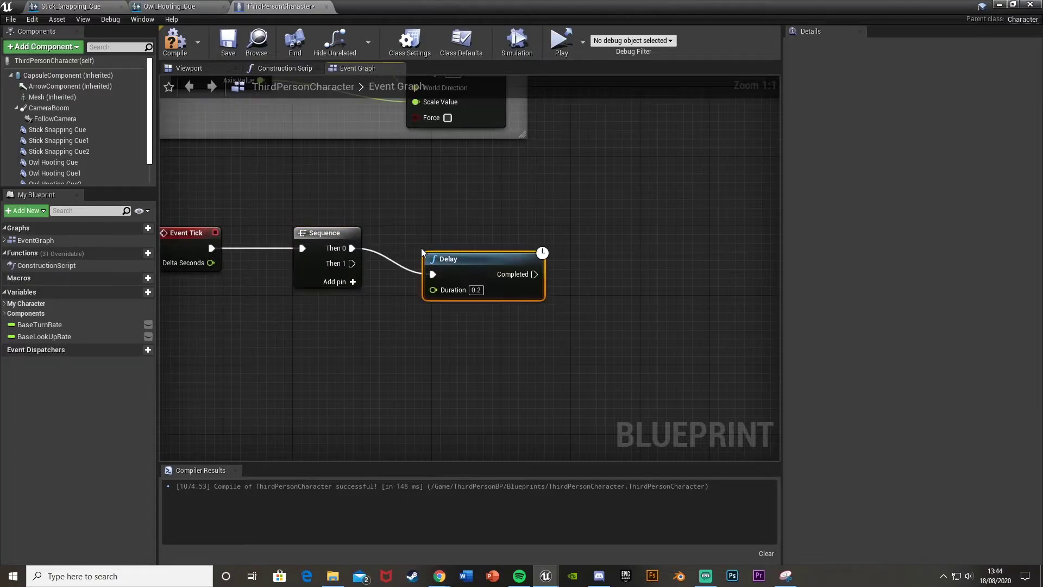
Align the Delay node with the Sequence output and feed its Duration from a new Random Float in Range node.
{"action": "left_click_drag", "start_coordinate": [544, 244], "coordinate": [547, 233]}
{"action": "right_click_drag", "start_coordinate": [535, 271], "coordinate": [444, 277]}
{"action": "left_click_drag", "start_coordinate": [438, 269], "coordinate": [389, 301]}
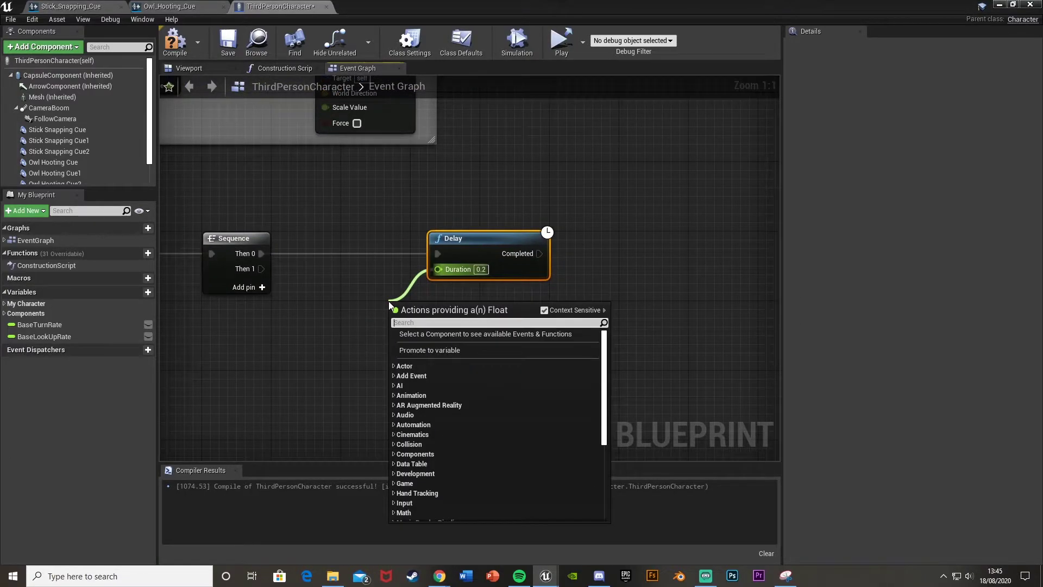
{"action": "type", "text": "random"}
{"action": "key", "text": "Down"}
{"action": "key", "text": "Down"}
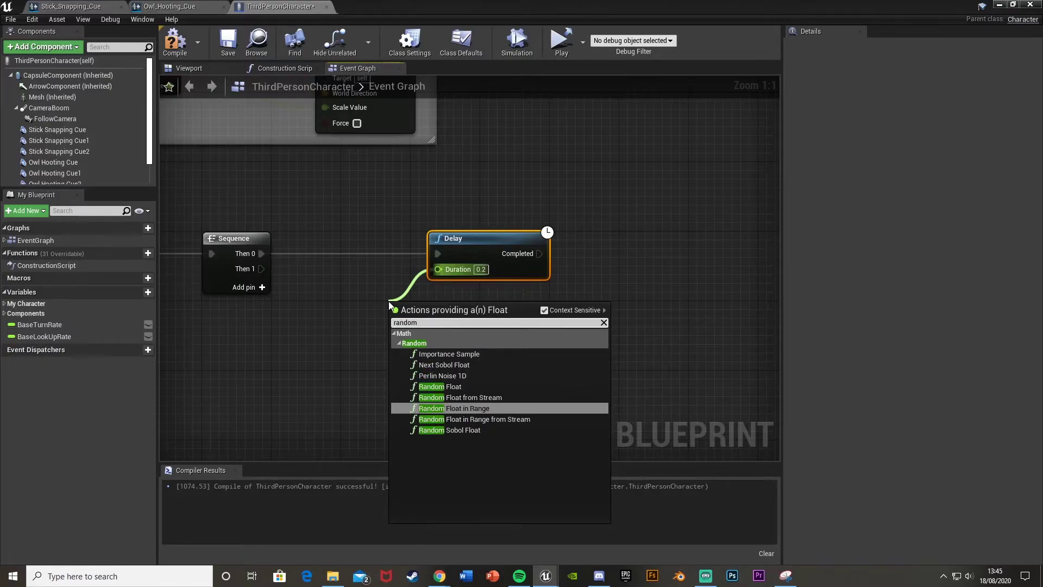
{"action": "key", "text": "Return"}
Set the Random Float in Range node to Min 3.0 and Max 10.0 and place it above the Sequence-to-Delay wire.
{"action": "left_click_drag", "start_coordinate": [411, 306], "coordinate": [240, 315]}
{"action": "right_click_drag", "start_coordinate": [240, 315], "coordinate": [312, 297]}
{"action": "left_click", "coordinate": [293, 308]}
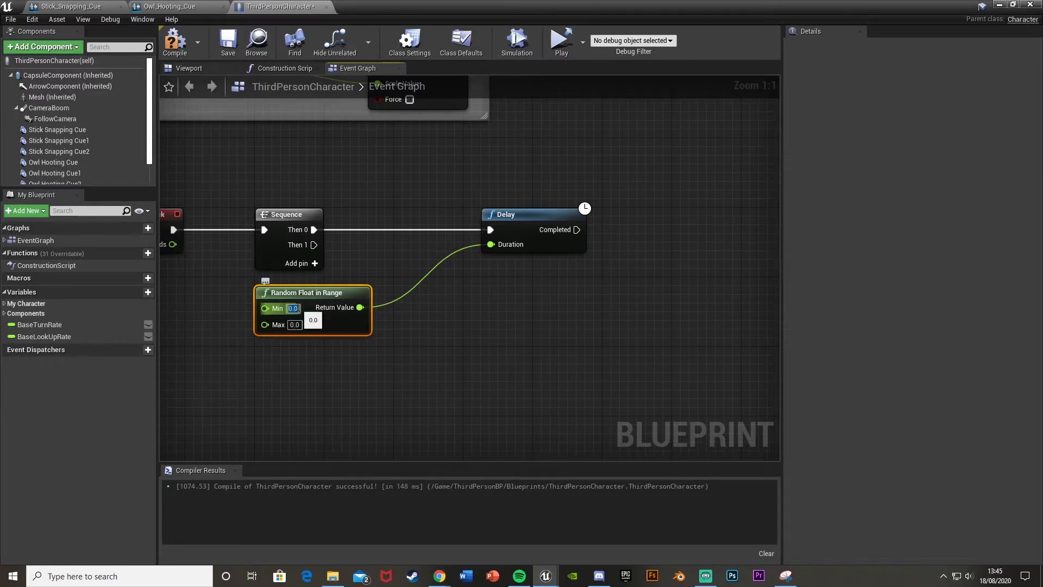
{"action": "type", "text": "10.0"}
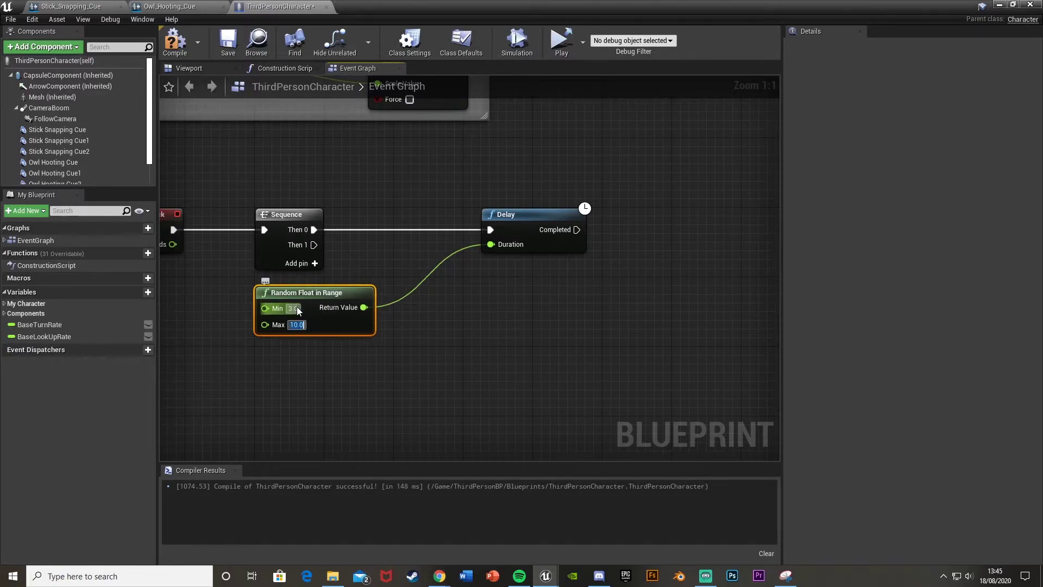
{"action": "left_click", "coordinate": [412, 375]}
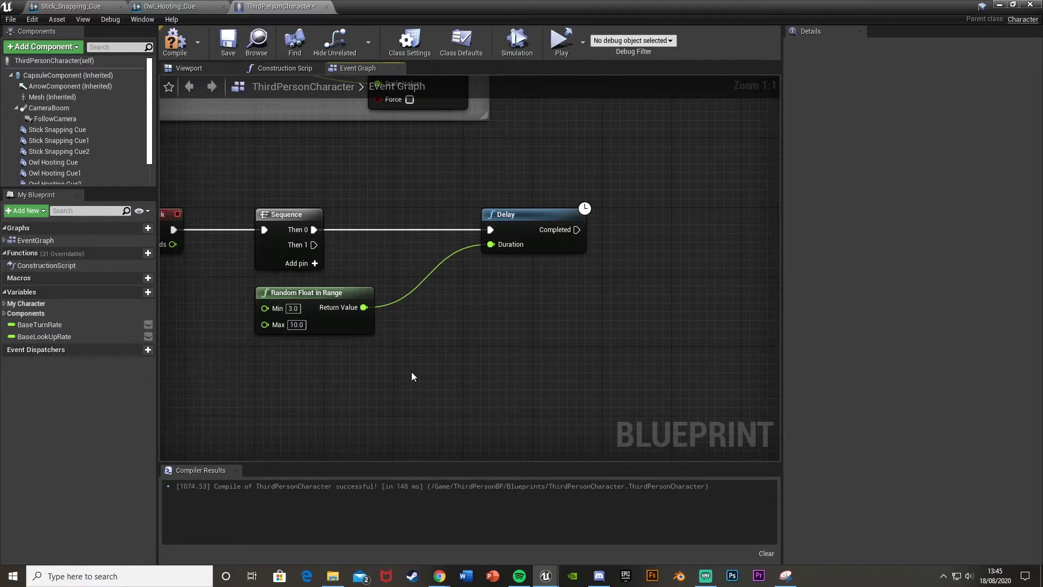
{"action": "left_click_drag", "start_coordinate": [324, 294], "coordinate": [401, 164]}
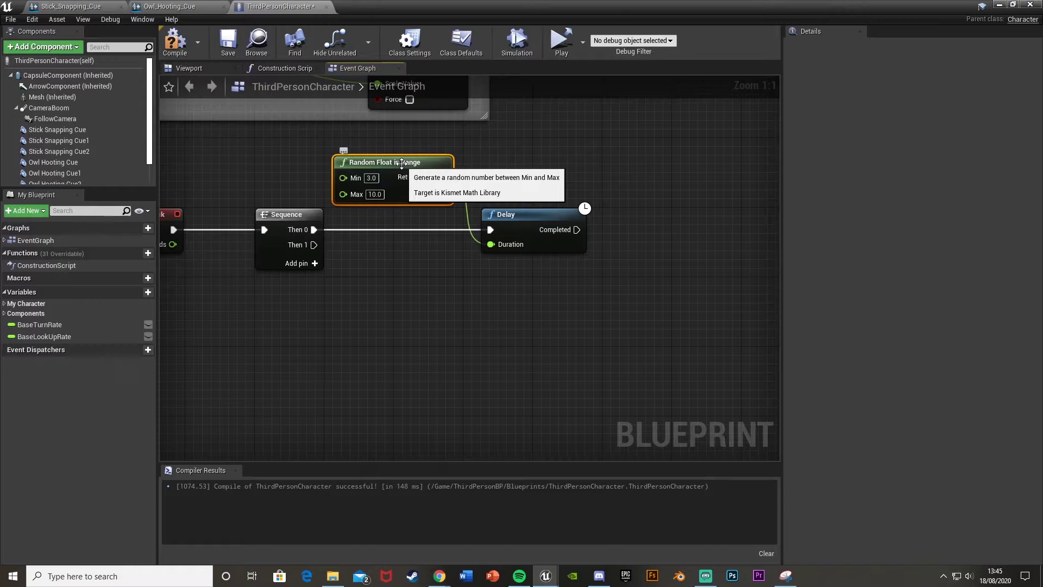
{"action": "left_click_drag", "start_coordinate": [401, 163], "coordinate": [402, 155]}
Add a Play Sound at Location node connected to the Delay node's Completed output.
{"action": "right_click_drag", "start_coordinate": [518, 208], "coordinate": [422, 217]}
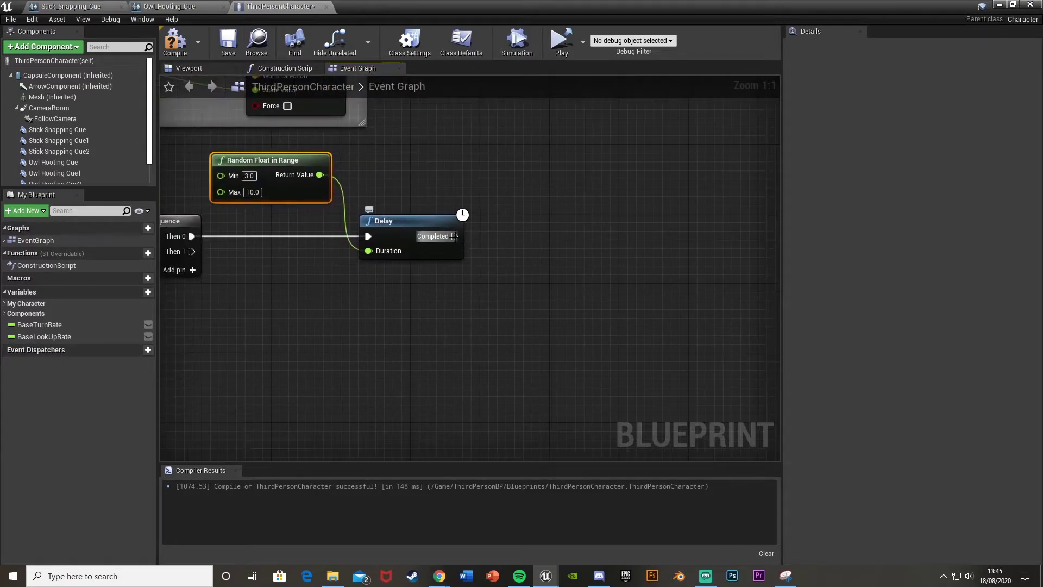
{"action": "left_click_drag", "start_coordinate": [454, 236], "coordinate": [519, 234]}
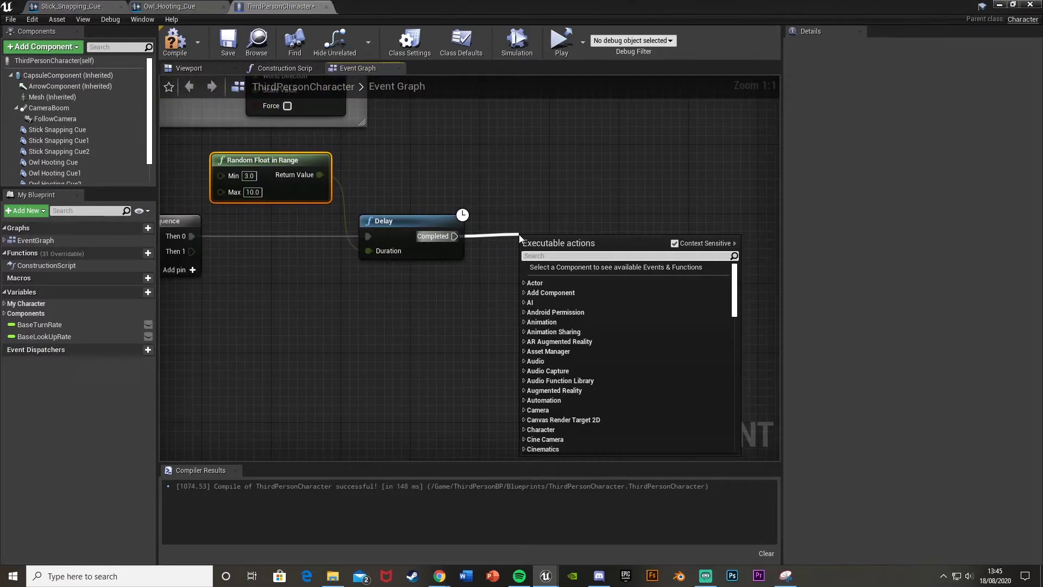
{"action": "type", "text": "play sound"}
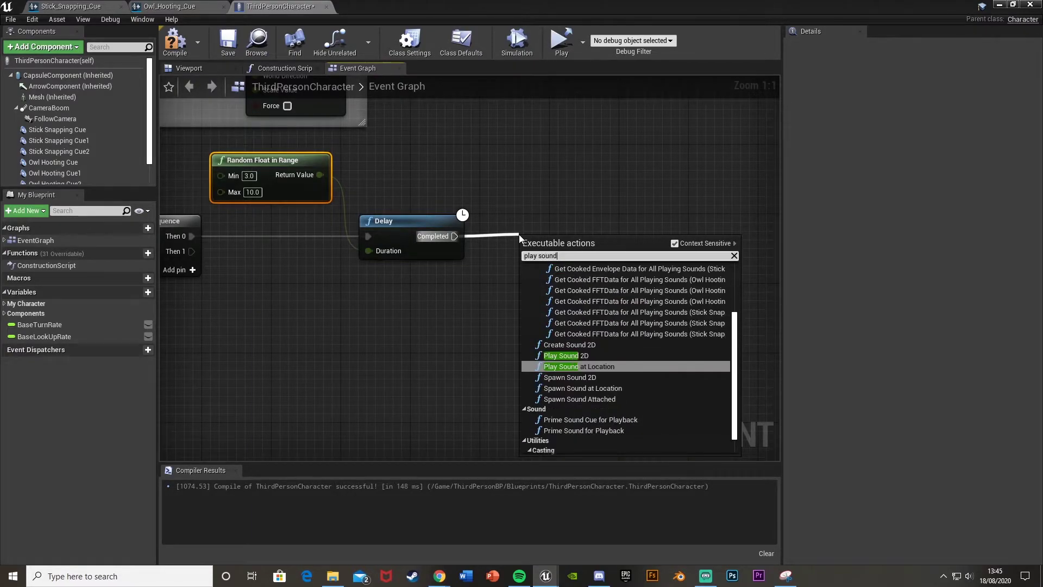
{"action": "key", "text": "Return"}
Assign Stick_Snapping_Cue as the sound of the Play Sound at Location node.
{"action": "right_click_drag", "start_coordinate": [583, 233], "coordinate": [479, 244]}
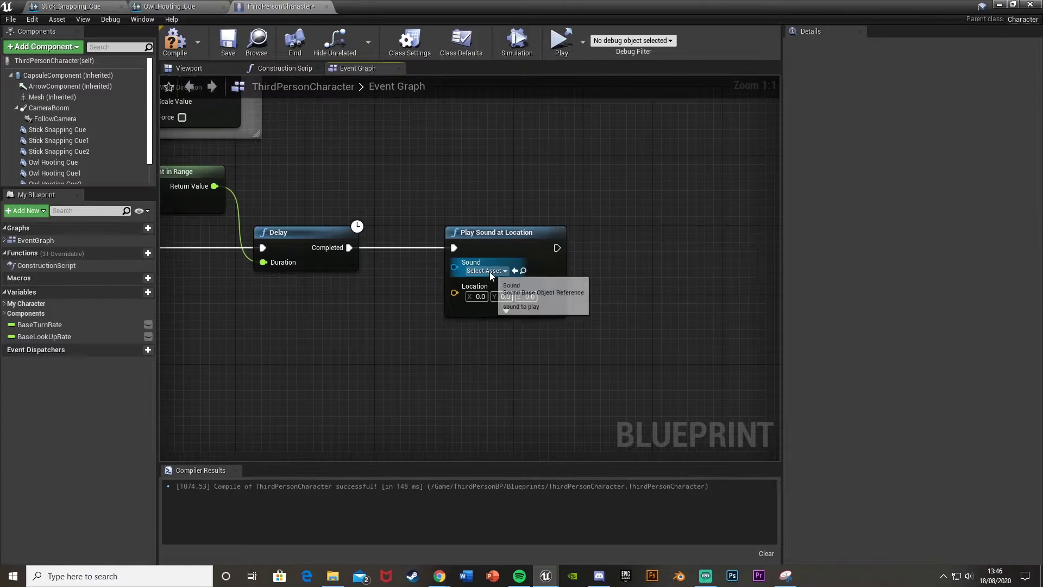
{"action": "left_click", "coordinate": [485, 270]}
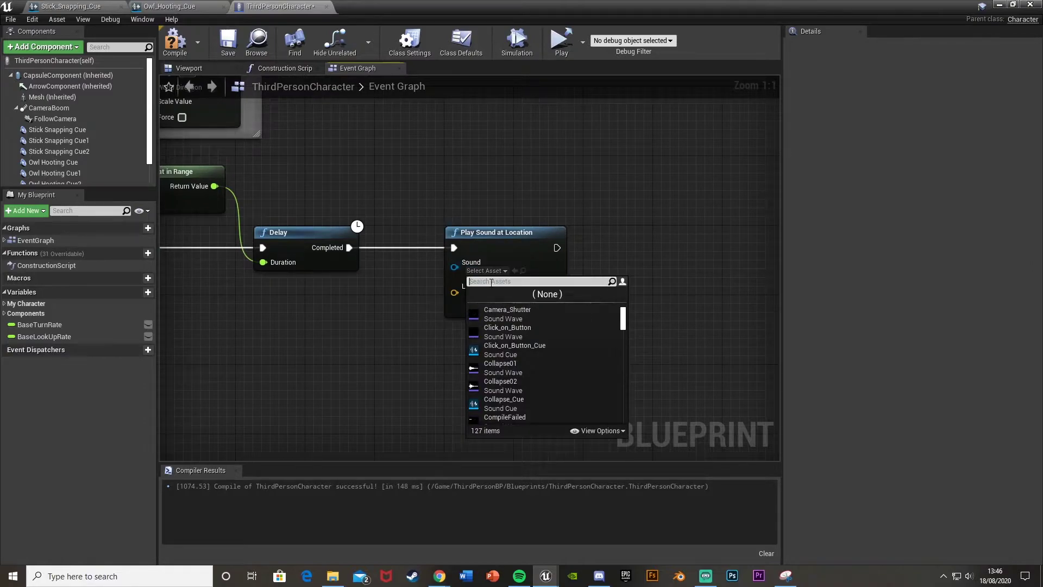
{"action": "type", "text": "stick sna"}
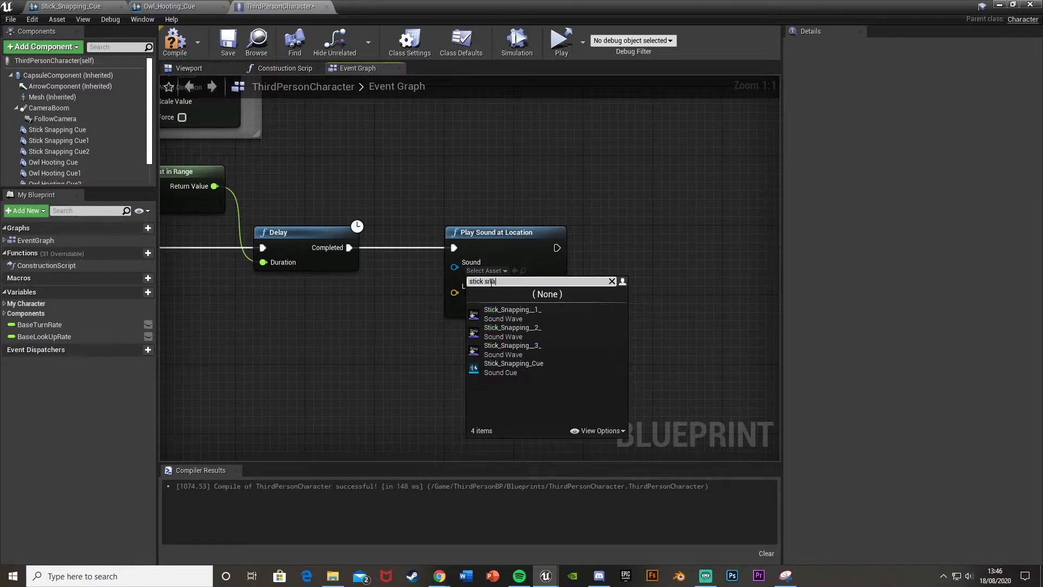
{"action": "left_click", "coordinate": [513, 368]}
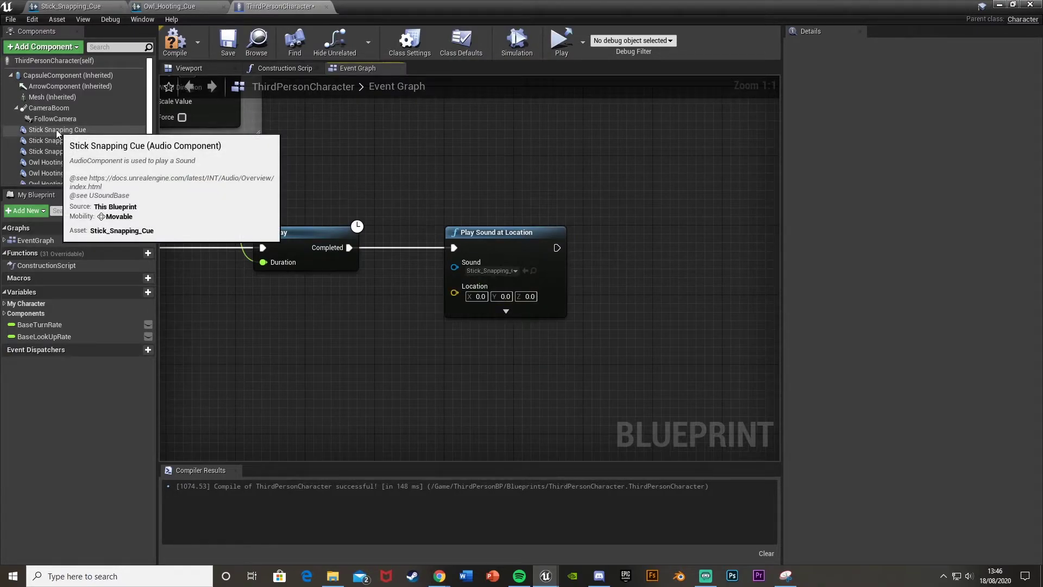
Add a Stick Snapping Cue component reference with GetWorldLocation and connect its Return Value to the Play Sound node's Location.
{"action": "left_click_drag", "start_coordinate": [57, 131], "coordinate": [461, 191]}
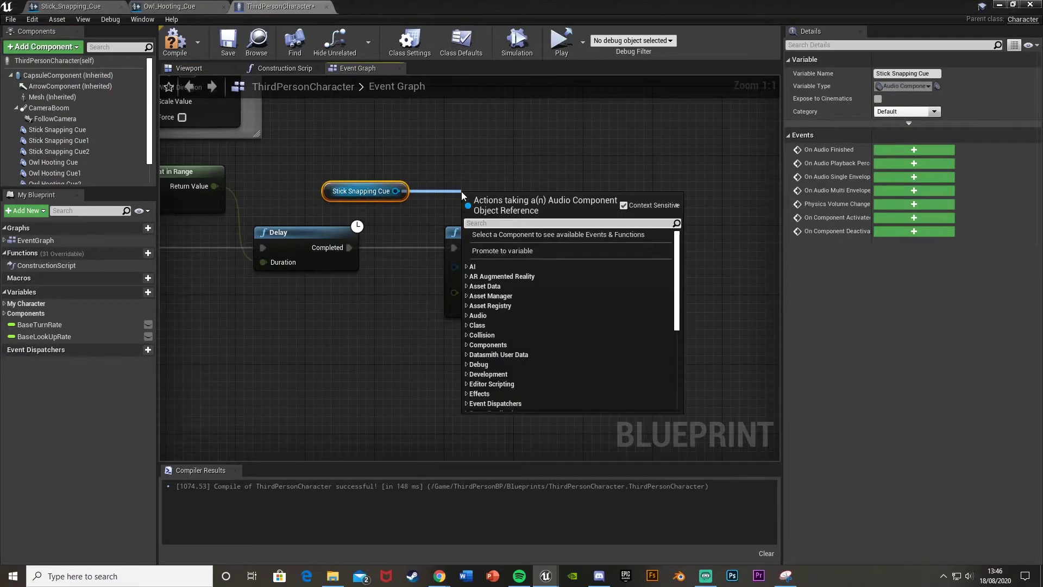
{"action": "type", "text": "get wor"}
{"action": "key", "text": "Up"}
{"action": "key", "text": "Up"}
{"action": "key", "text": "Up"}
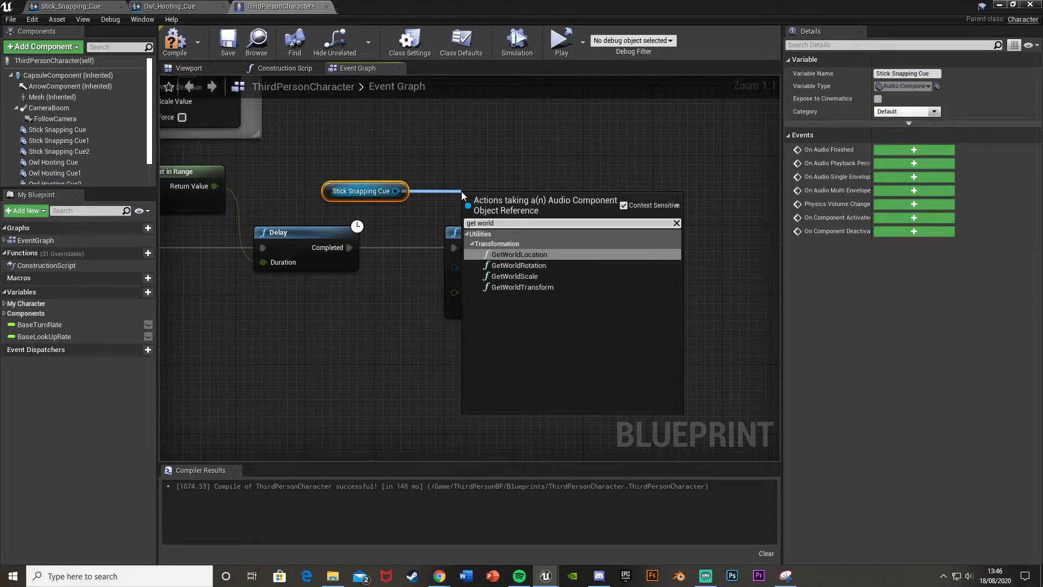
{"action": "key", "text": "Return"}
{"action": "left_click_drag", "start_coordinate": [454, 203], "coordinate": [454, 292]}
Shift the Play Sound at Location node away from the Delay node to tidy the graph, and compile the blueprint.
{"action": "right_click_drag", "start_coordinate": [506, 242], "coordinate": [531, 242]}
{"action": "left_click_drag", "start_coordinate": [531, 242], "coordinate": [563, 240]}
{"action": "right_click_drag", "start_coordinate": [247, 139], "coordinate": [334, 153]}
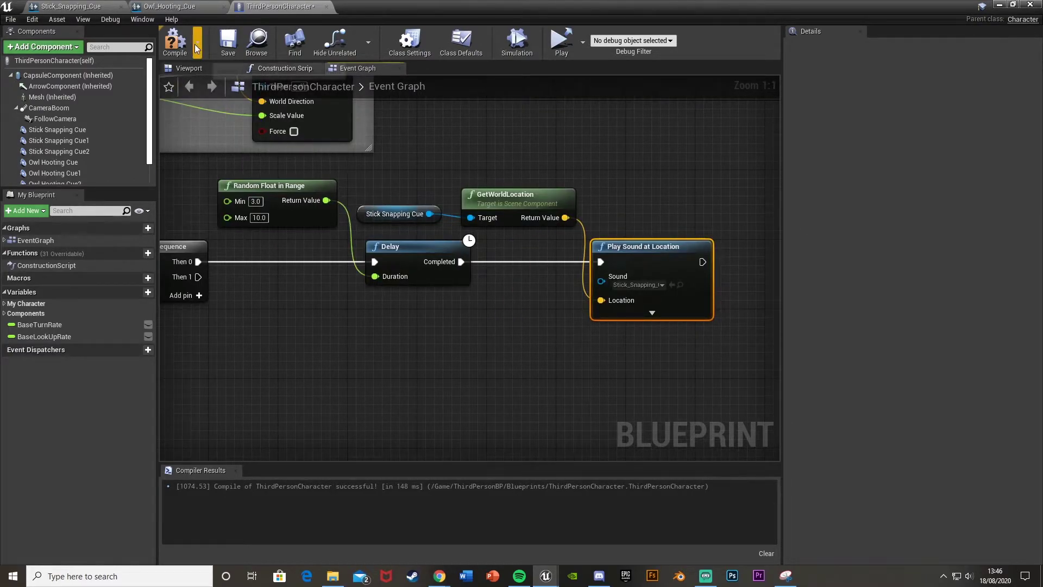
{"action": "left_click", "coordinate": [175, 41]}
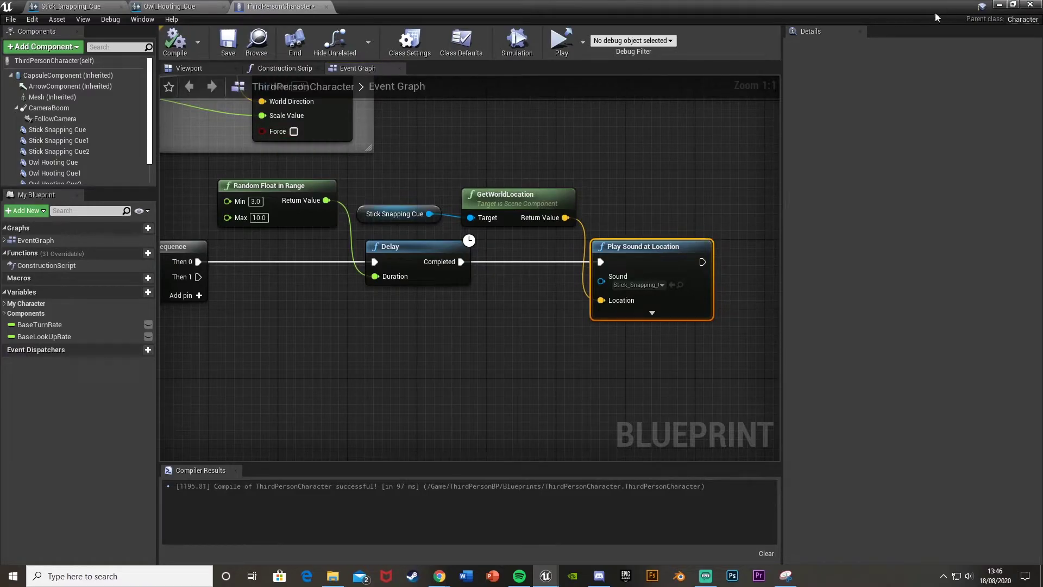
Return to the level editor, play in the selected viewport and walk the character around to test the stick-snapping sound.
{"action": "left_click", "coordinate": [997, 5]}
{"action": "left_click", "coordinate": [647, 42]}
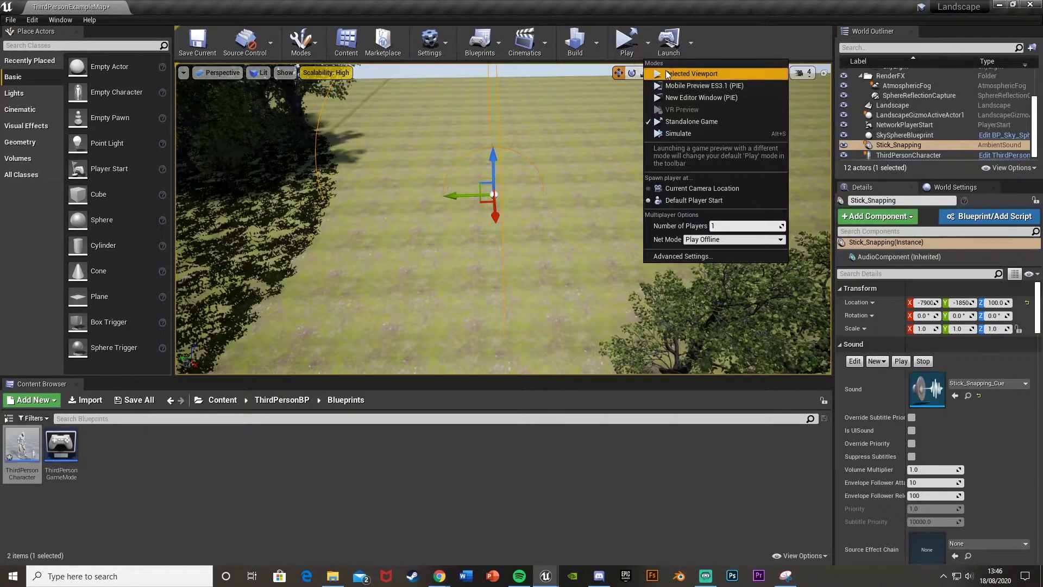
{"action": "left_click", "coordinate": [667, 75]}
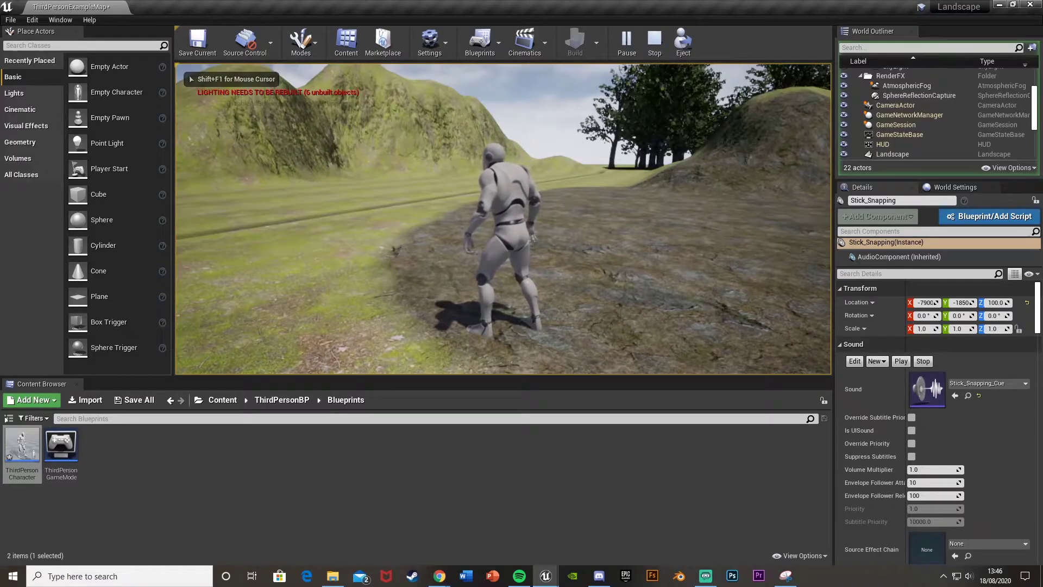
{"action": "key", "text": "w"}
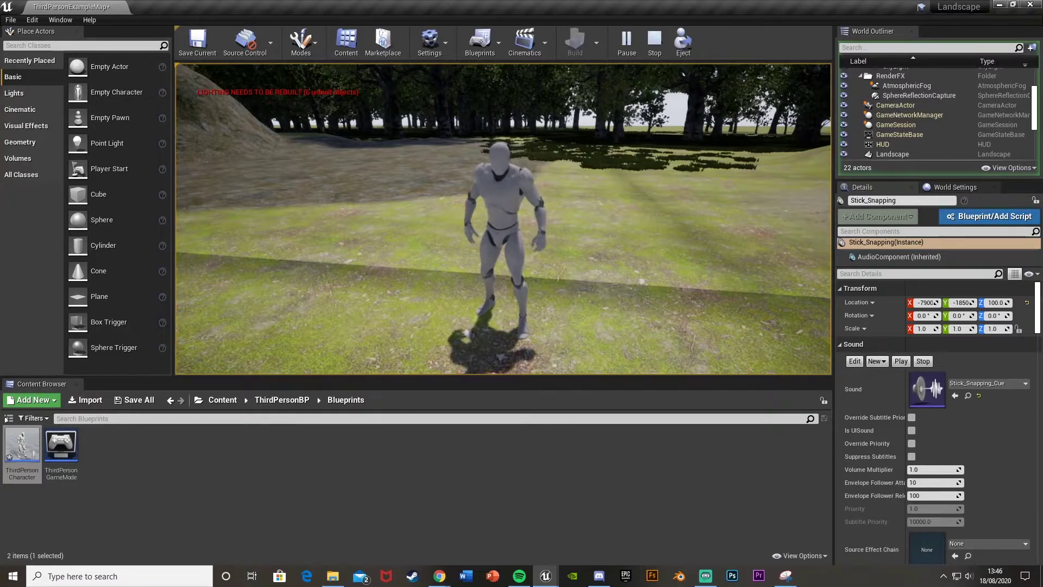
{"action": "key", "text": "a"}
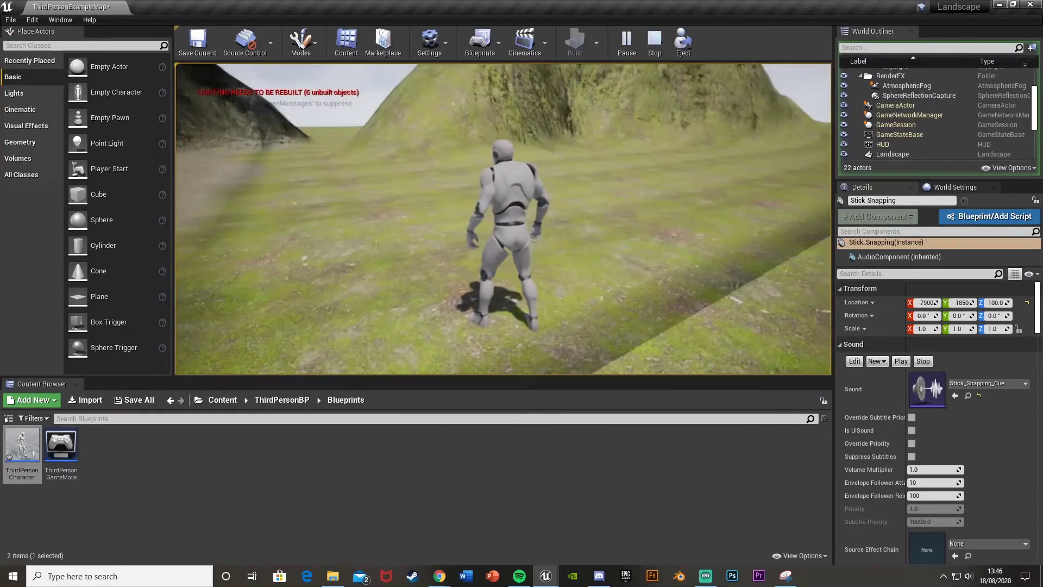